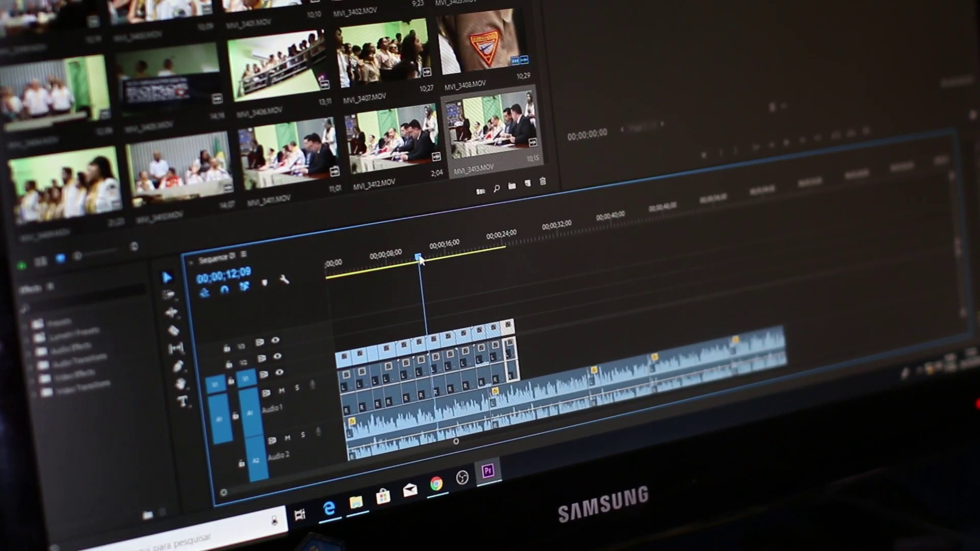
Scrub through the Filmora9 sequence and play it to preview the footage.
drag(420, 259, 487, 270)
key(space)
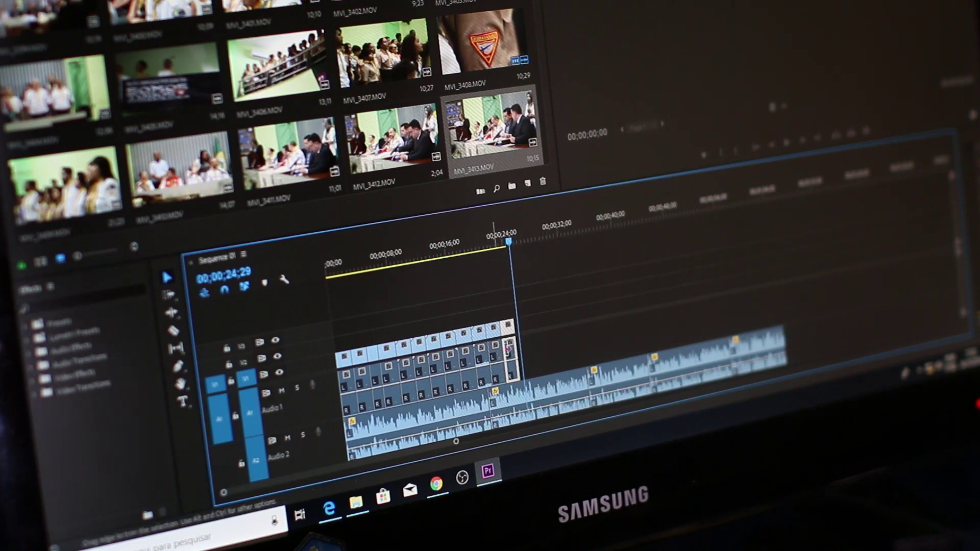
drag(509, 348, 502, 349)
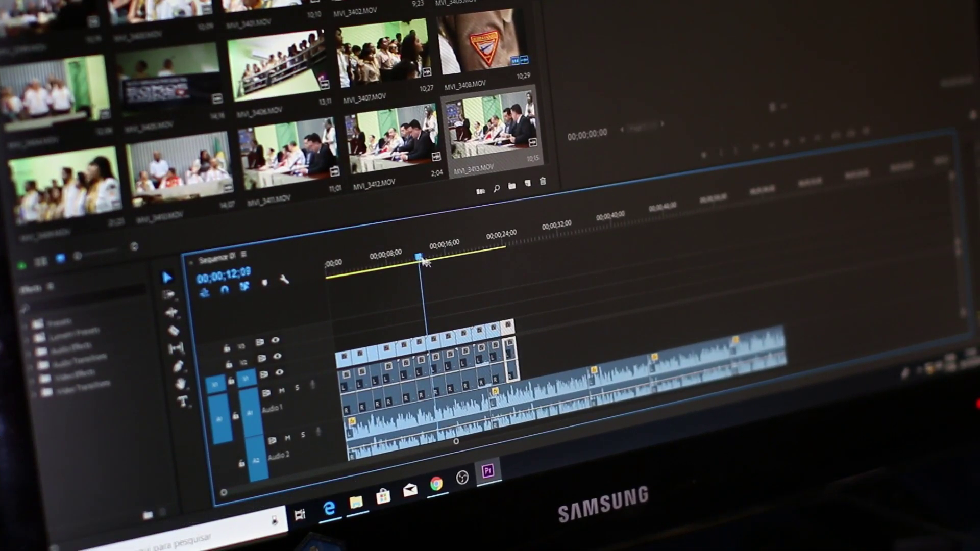
drag(426, 261, 487, 271)
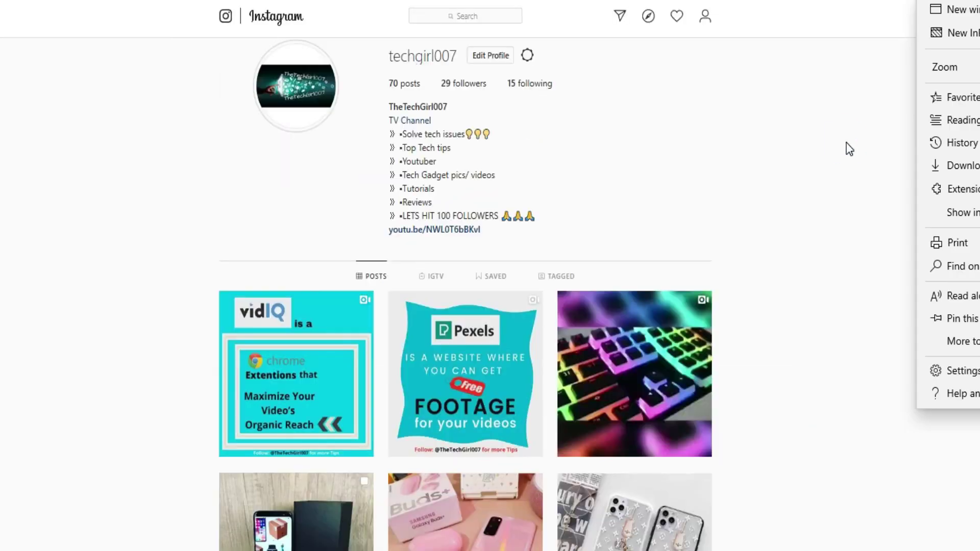
View and close the SelfieType and yellow car video posts on the Instagram profile.
scroll(853, 204, down, 20)
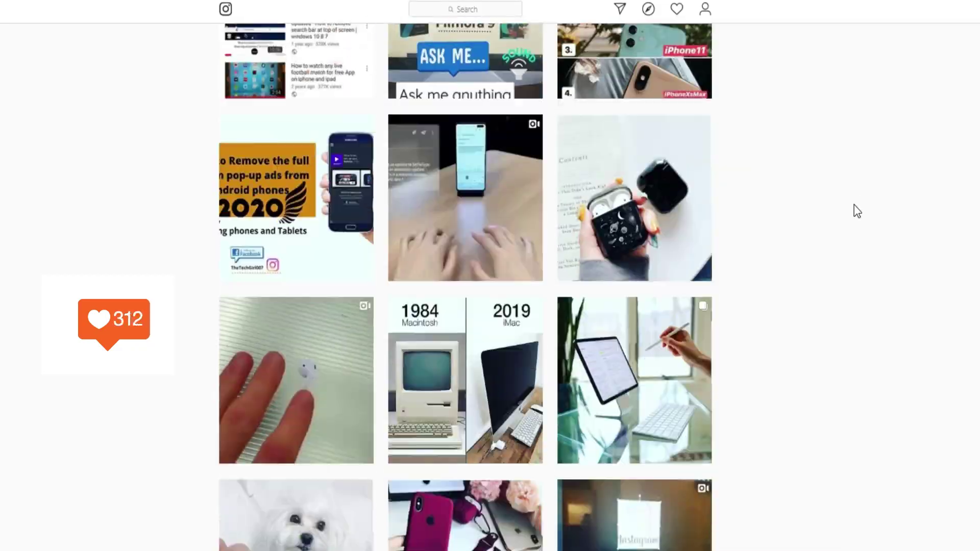
scroll(452, 256, up, 1)
click(450, 245)
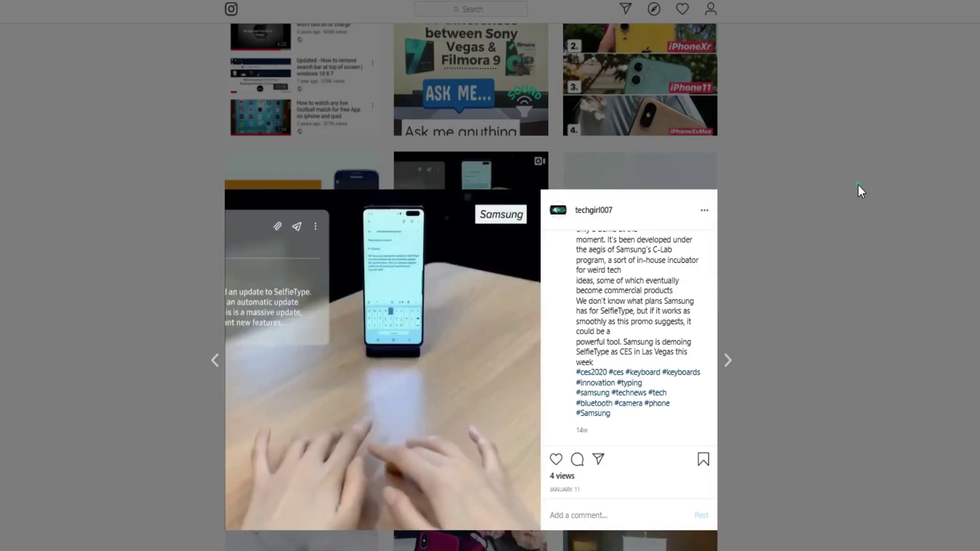
click(859, 185)
scroll(808, 335, down, 15)
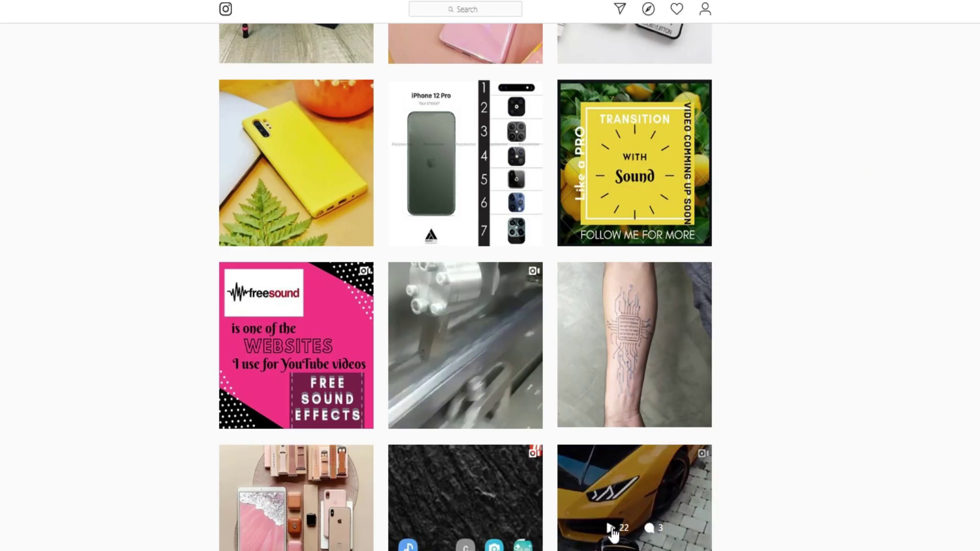
click(612, 533)
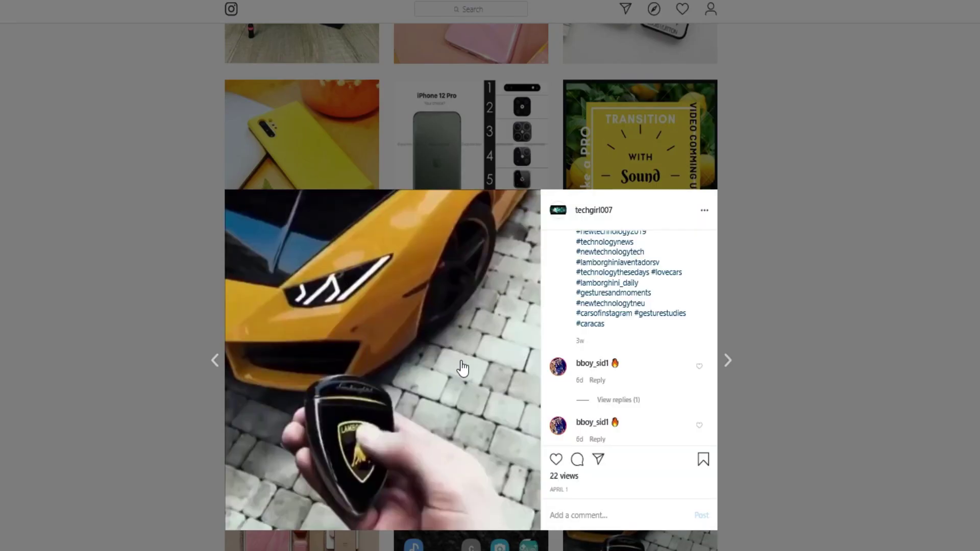
click(864, 302)
View and close the yellow-phone and Pexels posts.
scroll(433, 387, up, 8)
click(296, 516)
key(Escape)
click(449, 240)
click(951, 237)
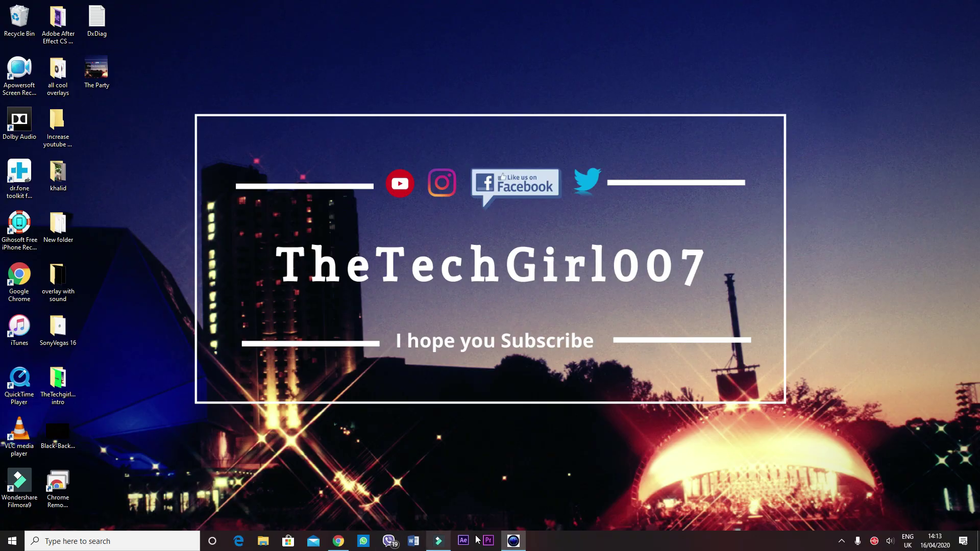
Launch Filmora9 from the taskbar to get an empty untitled project.
click(436, 541)
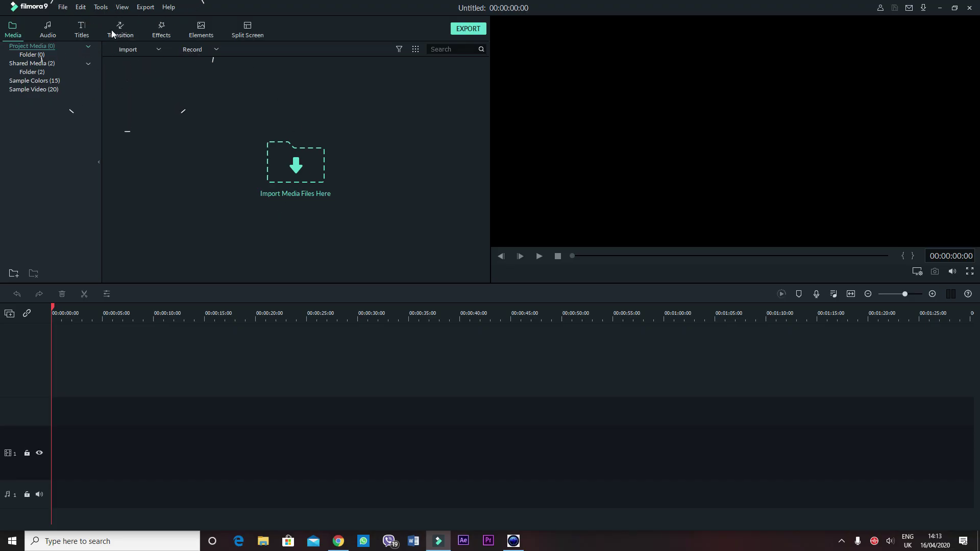
Preview the Blurry Roll 2 transition, then import VID_20200314_105921 from the playlist folder.
click(113, 34)
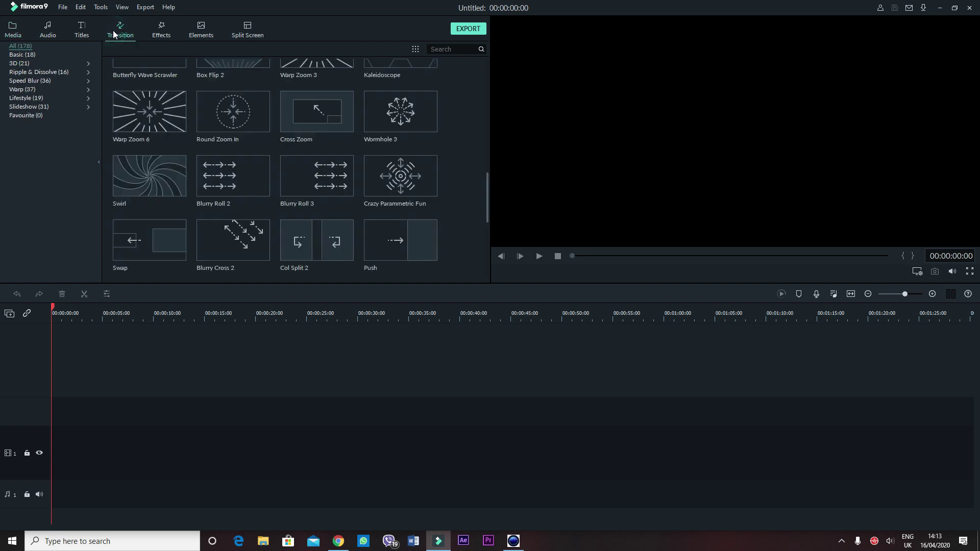
click(233, 179)
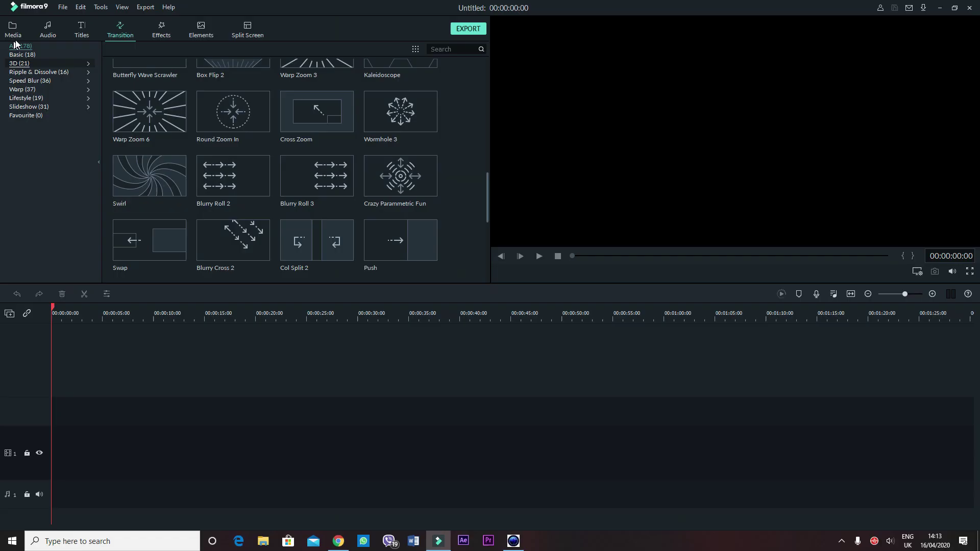
click(16, 37)
click(291, 168)
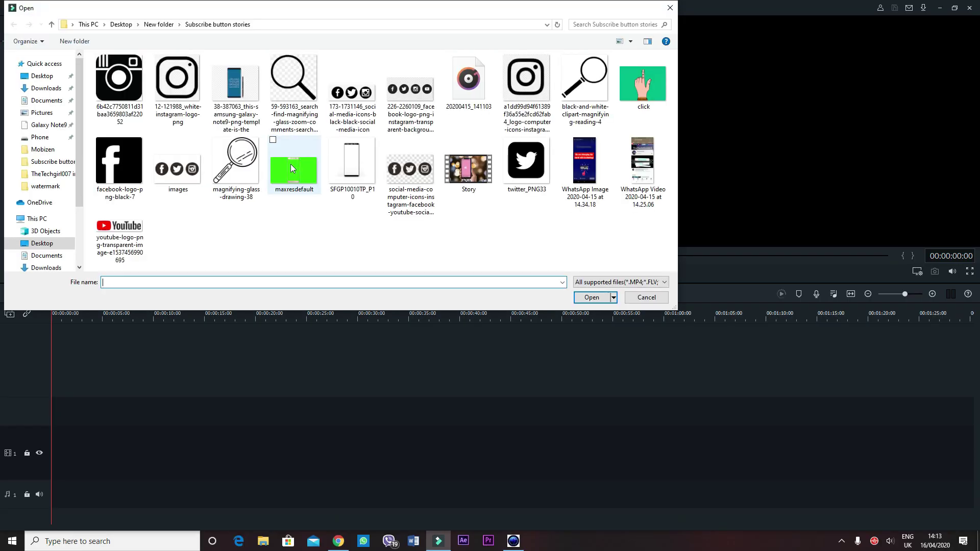
double_click(377, 153)
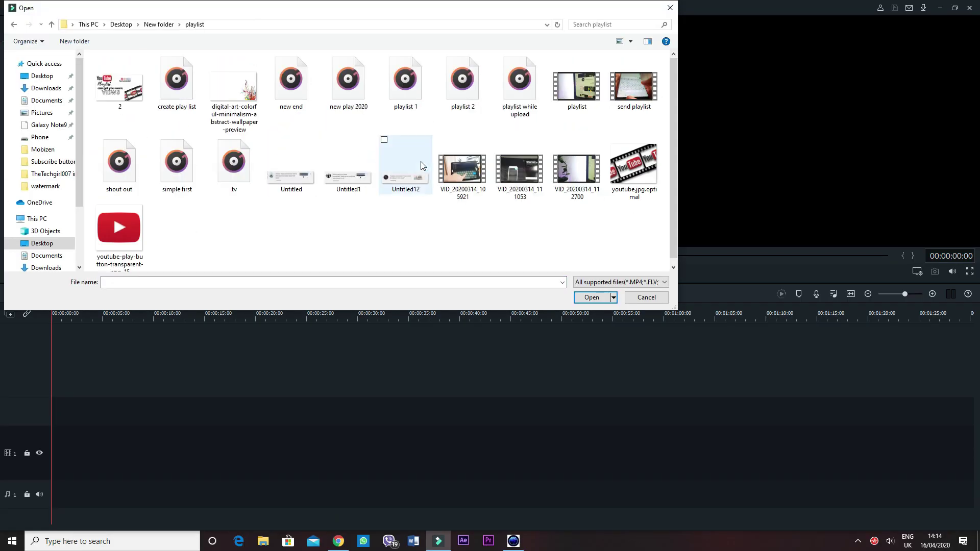
double_click(472, 178)
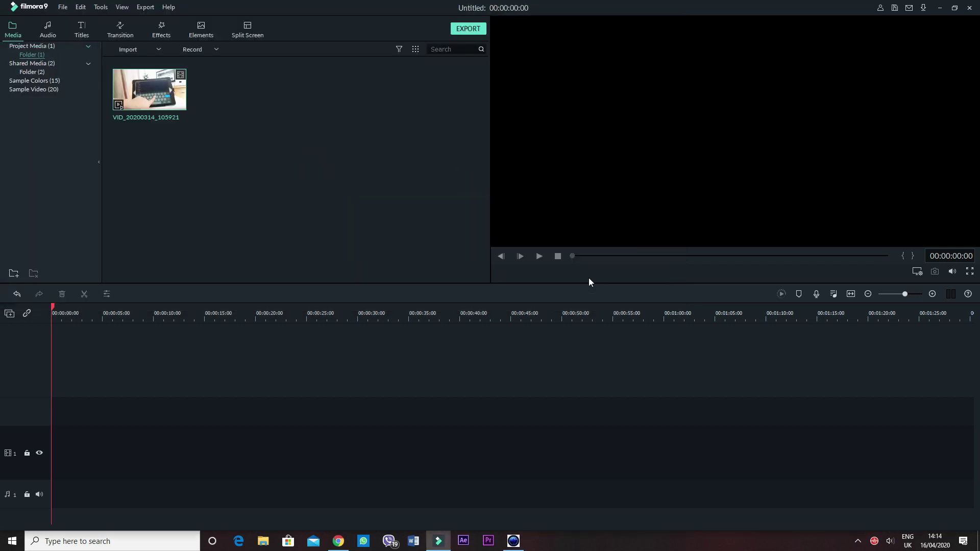
Place the clip on the first video track, keeping the current project settings.
drag(150, 91, 208, 335)
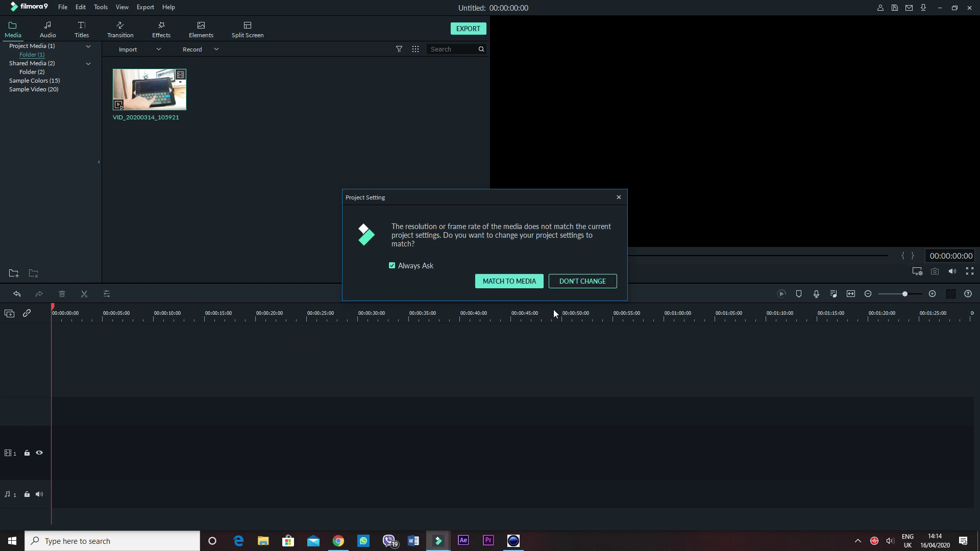
click(581, 281)
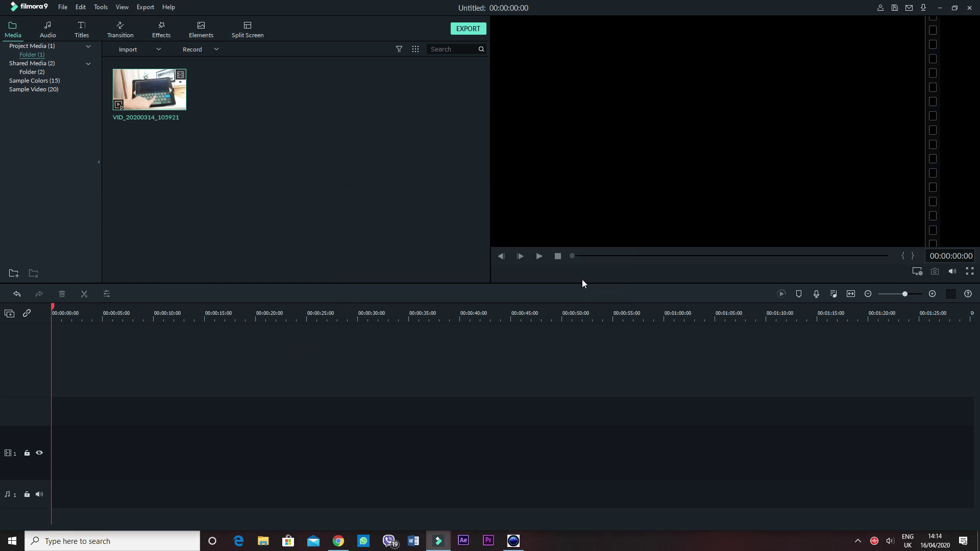
click(197, 311)
scroll(137, 310, down, 2)
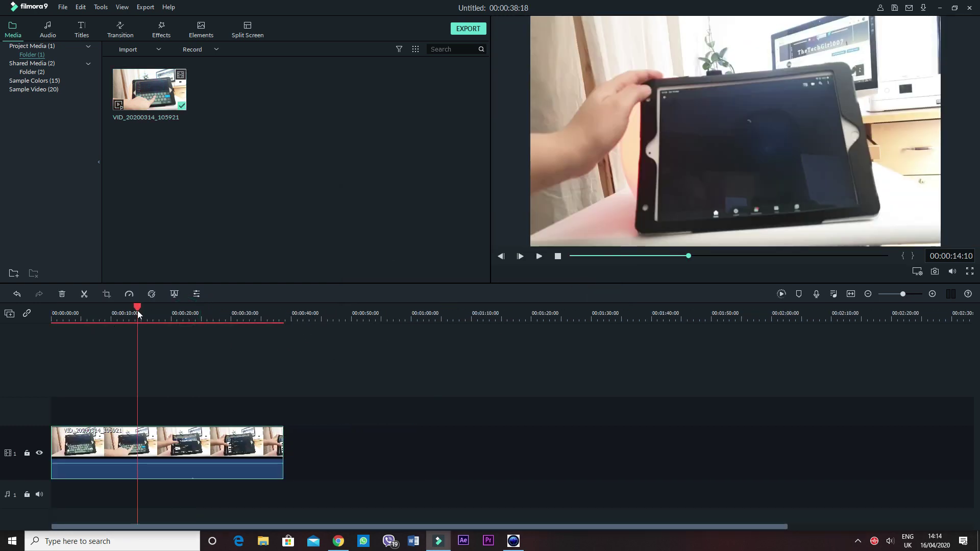
scroll(195, 309, up, 2)
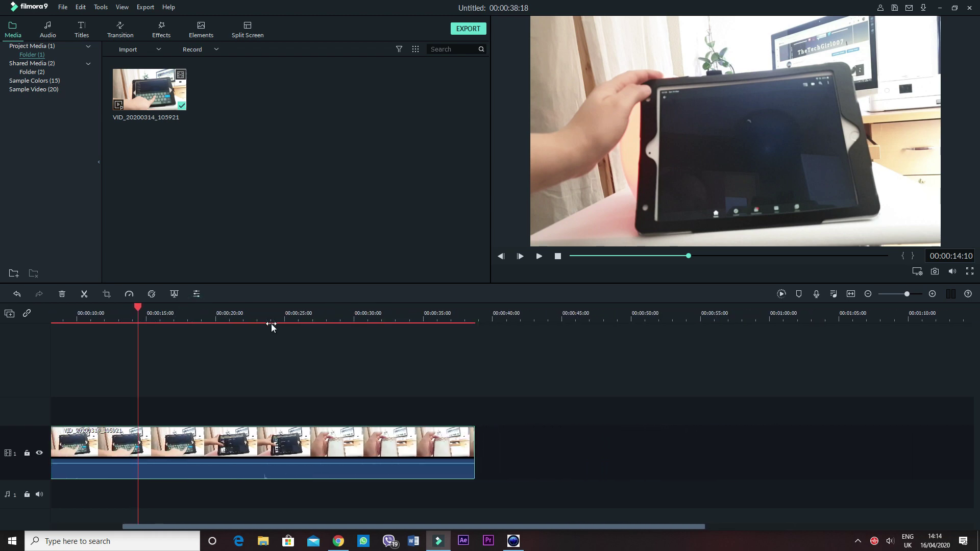
Scrub through the clip to find the cut point near 23 seconds.
drag(139, 309, 118, 312)
scroll(116, 319, left, 3)
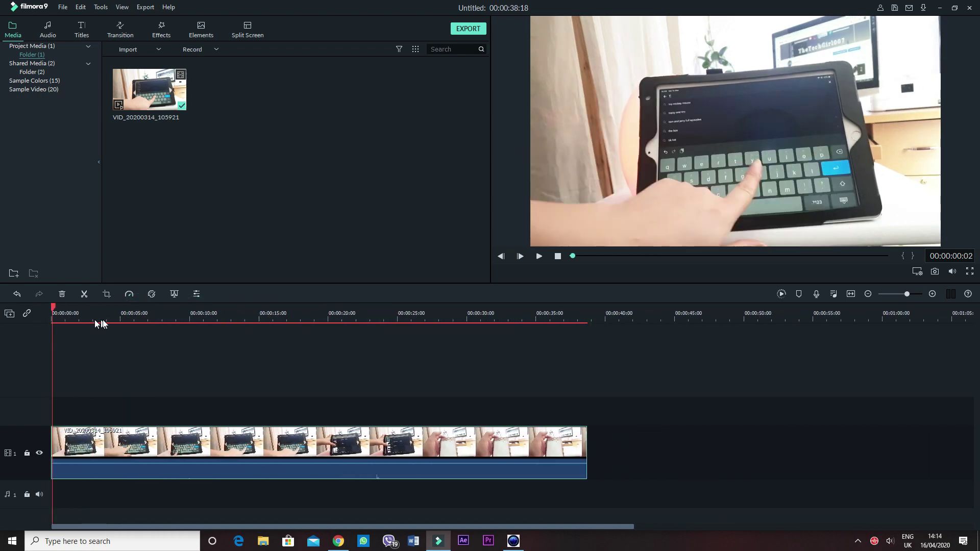
drag(259, 326, 10, 374)
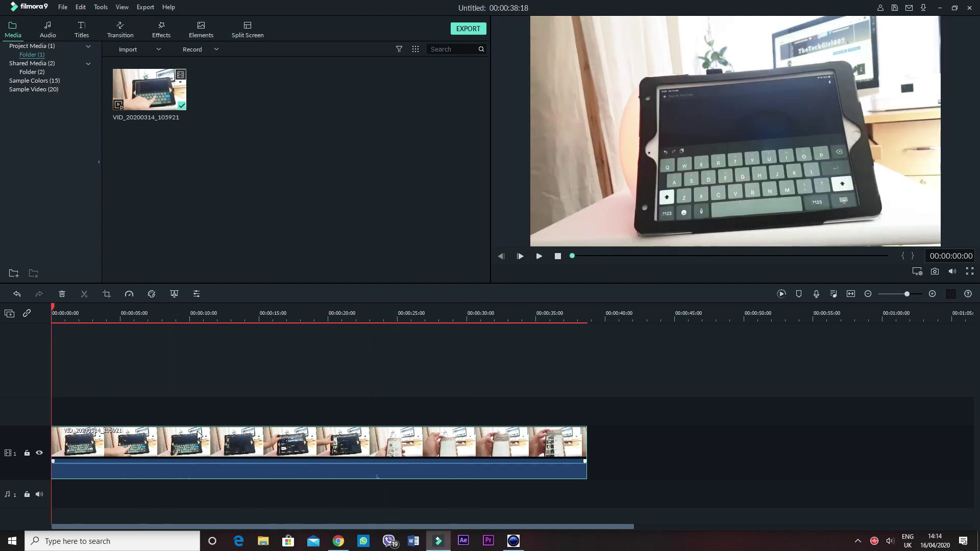
key(End)
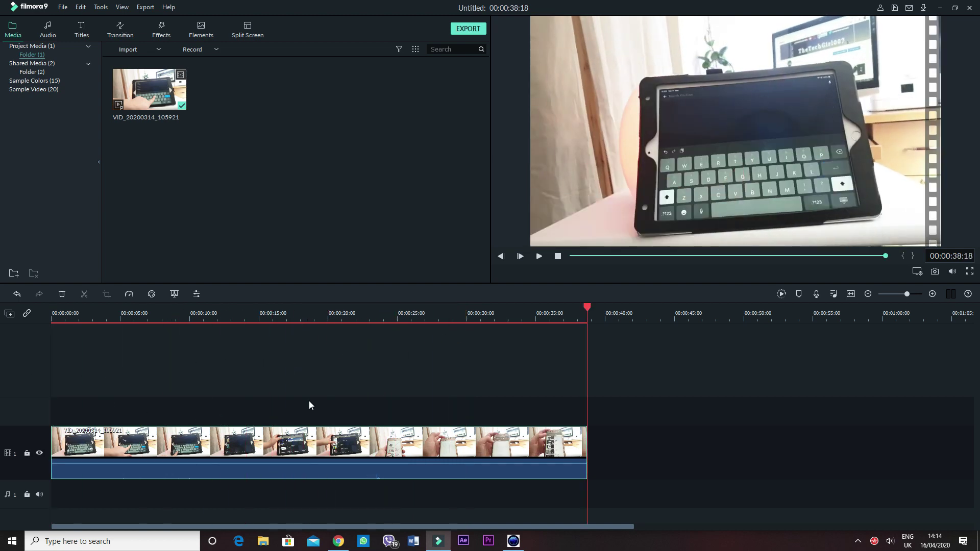
click(315, 312)
click(345, 315)
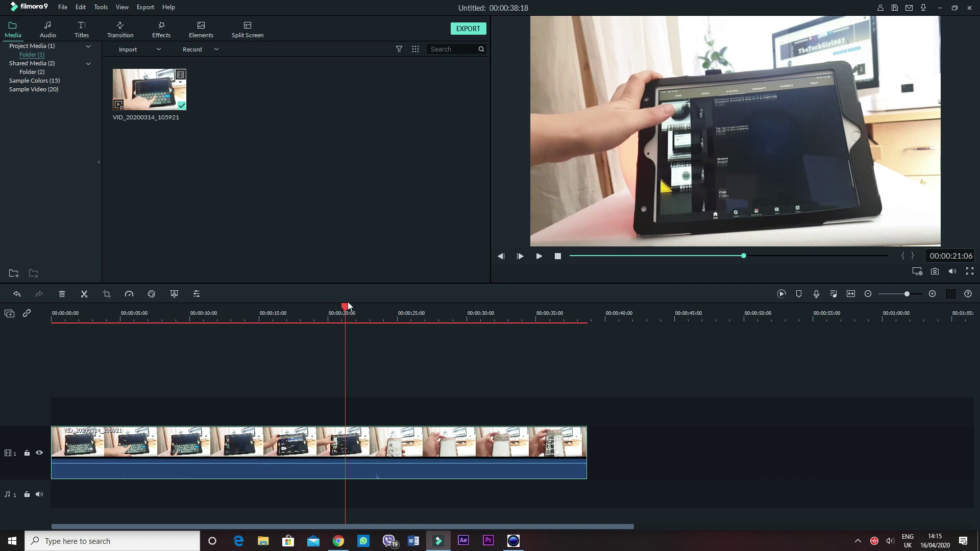
drag(345, 307, 370, 311)
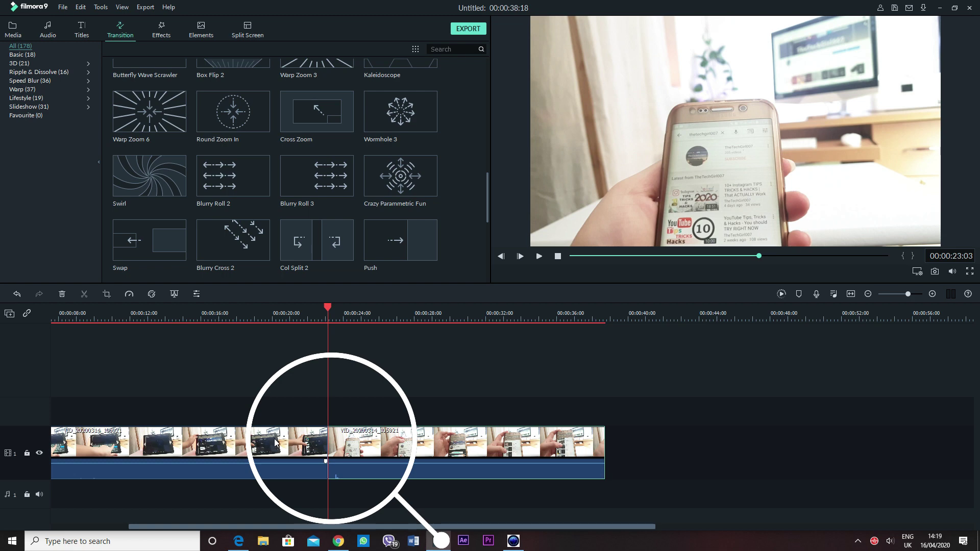
Add the Blurry Roll 2 transition to the second part of the split clip.
click(274, 448)
click(362, 448)
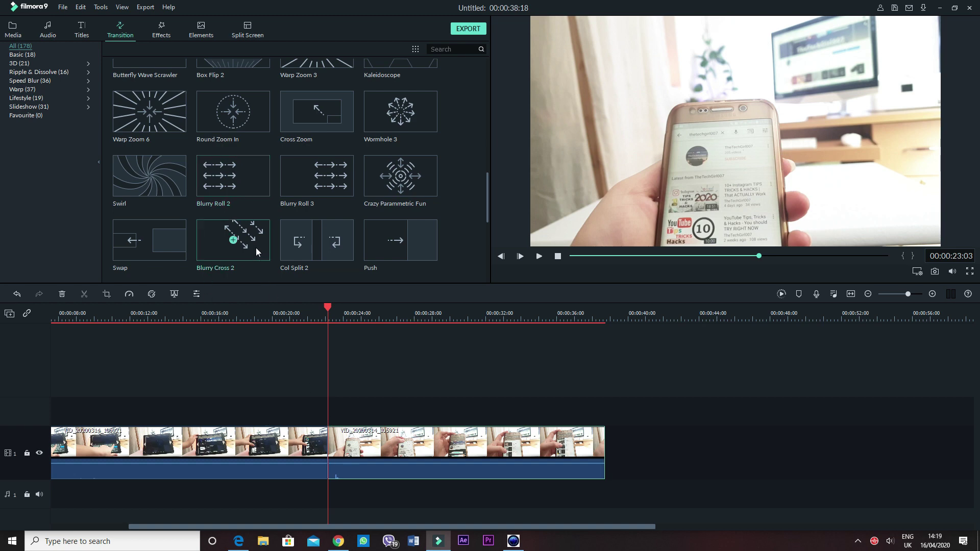
click(234, 176)
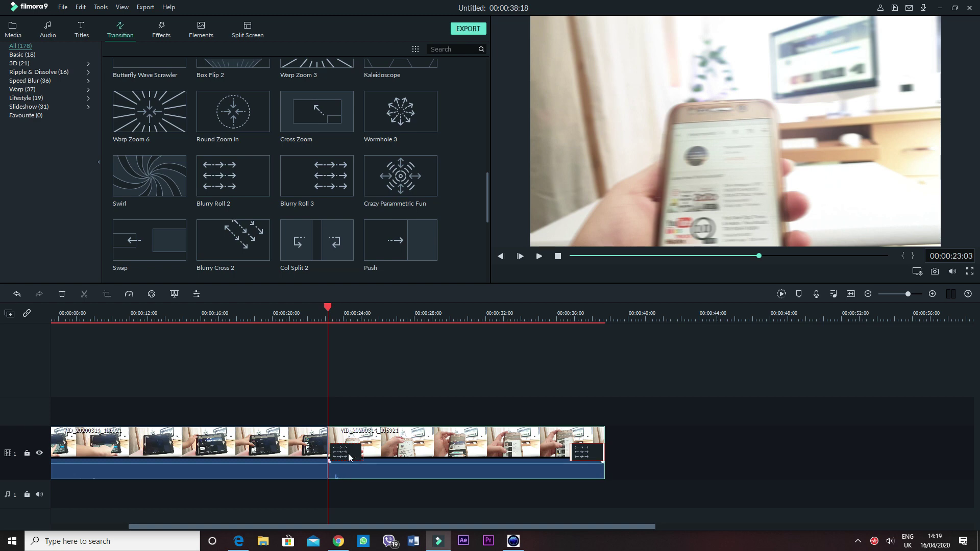
Move the second clip's start transition so it is centred across the cut.
click(350, 455)
click(345, 452)
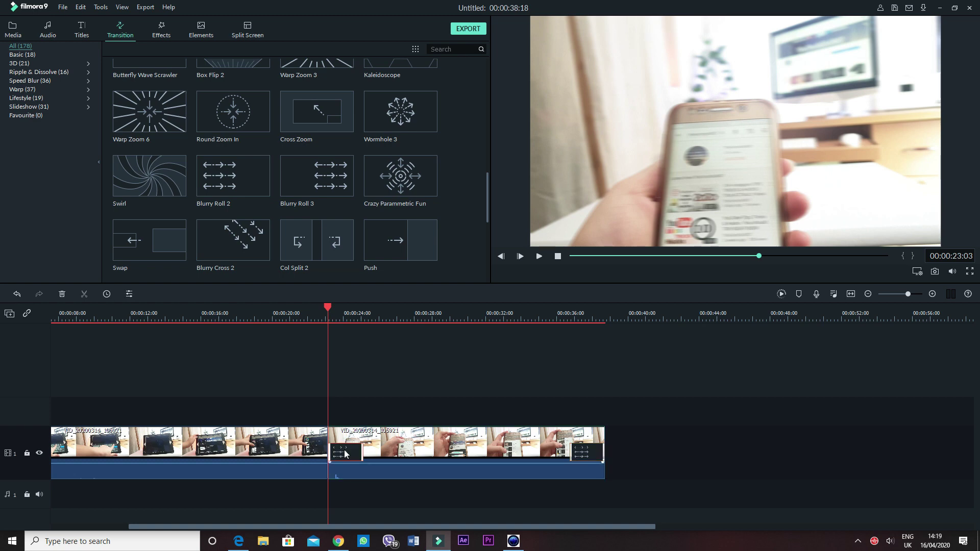
drag(345, 452, 341, 452)
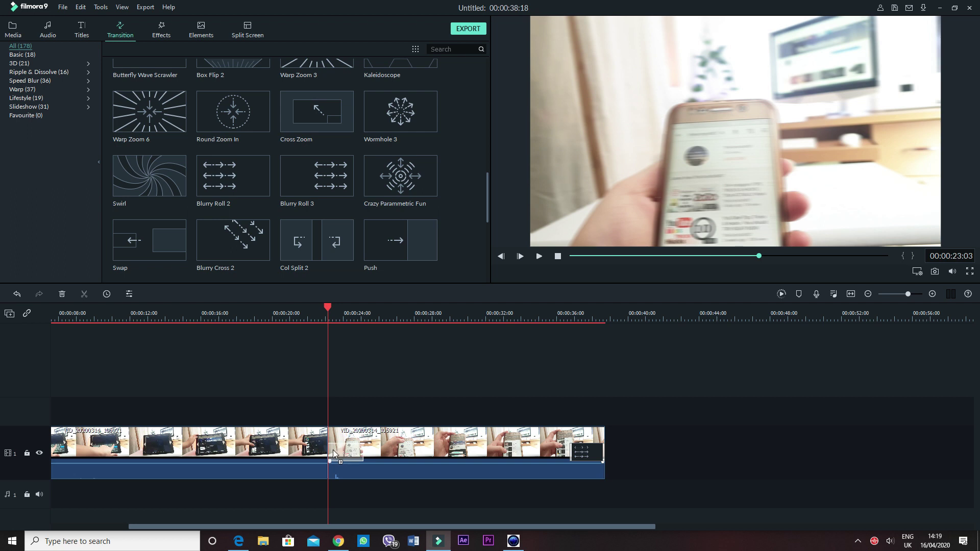
drag(327, 454, 323, 453)
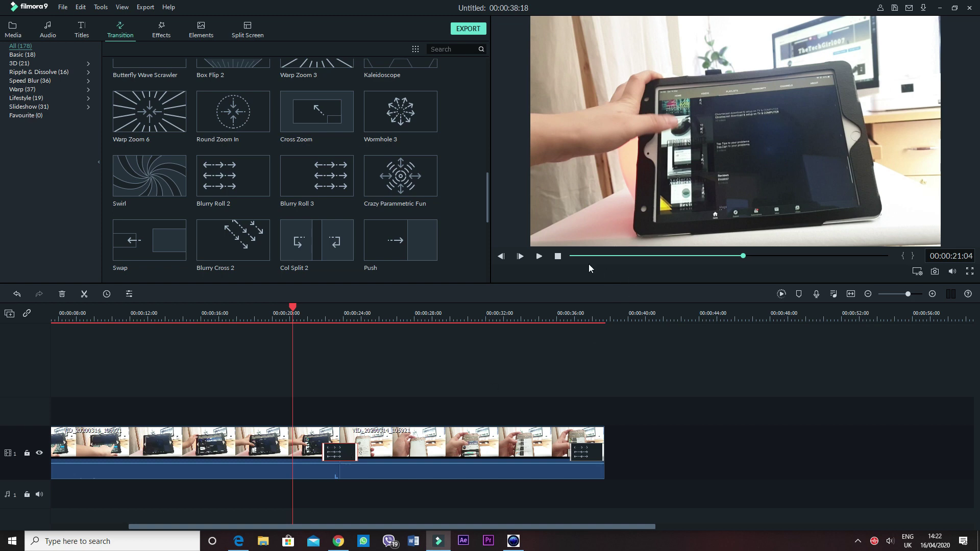
Play back the edit, then mute the second clip's audio.
click(537, 256)
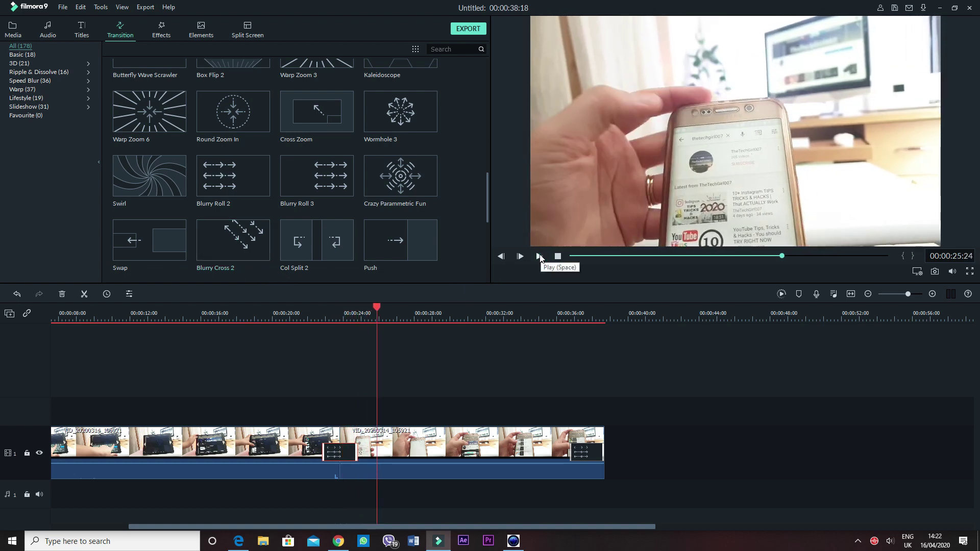
click(418, 446)
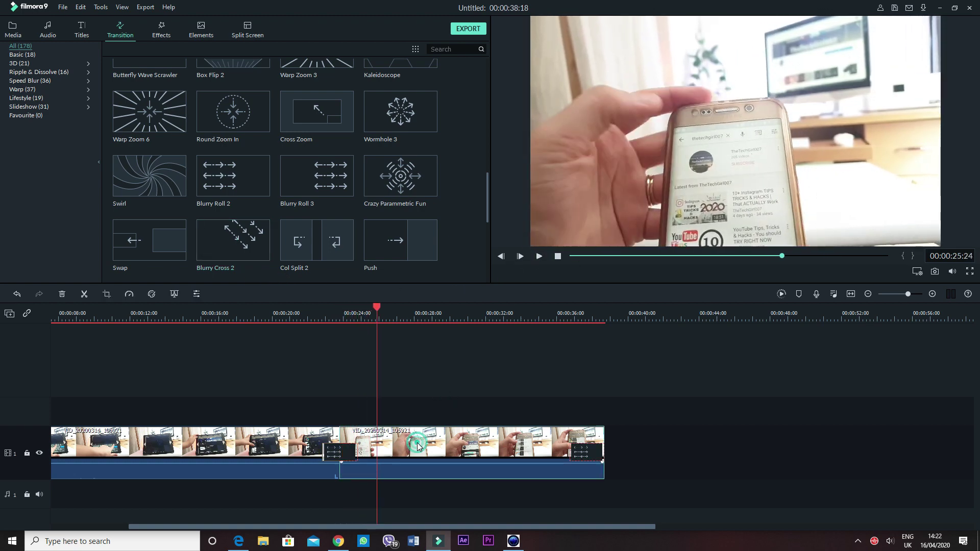
right_click(411, 473)
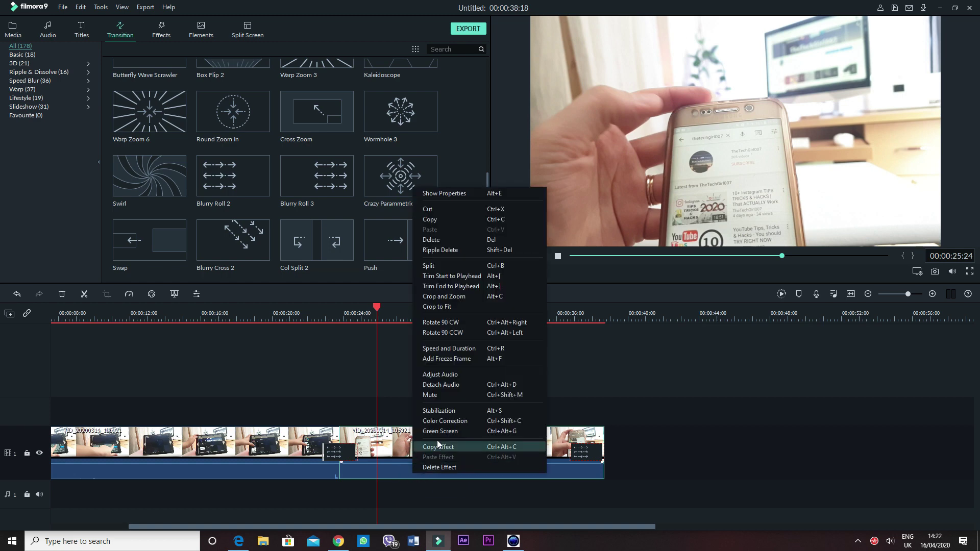
click(443, 395)
Mute the first clip's audio and preview the transition from 00:00:21:00.
right_click(301, 470)
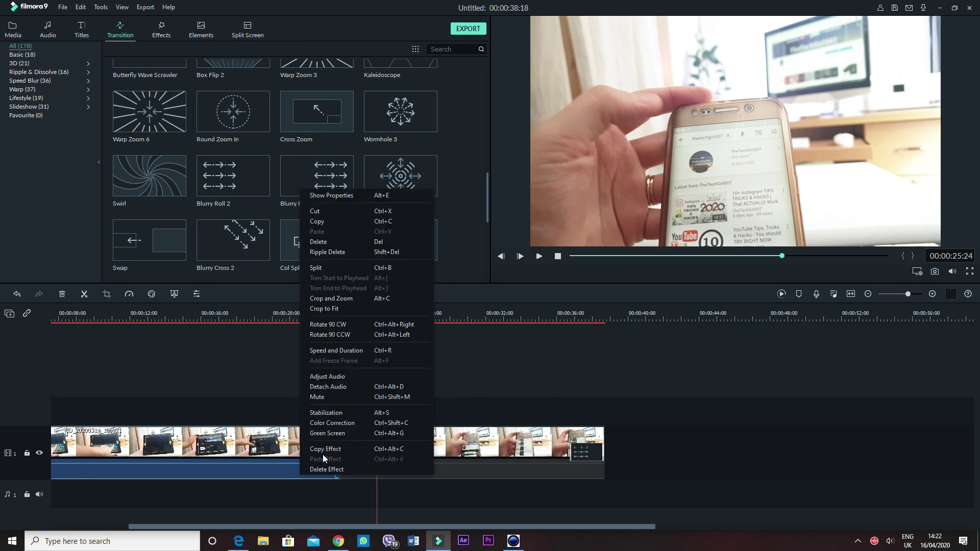
click(340, 397)
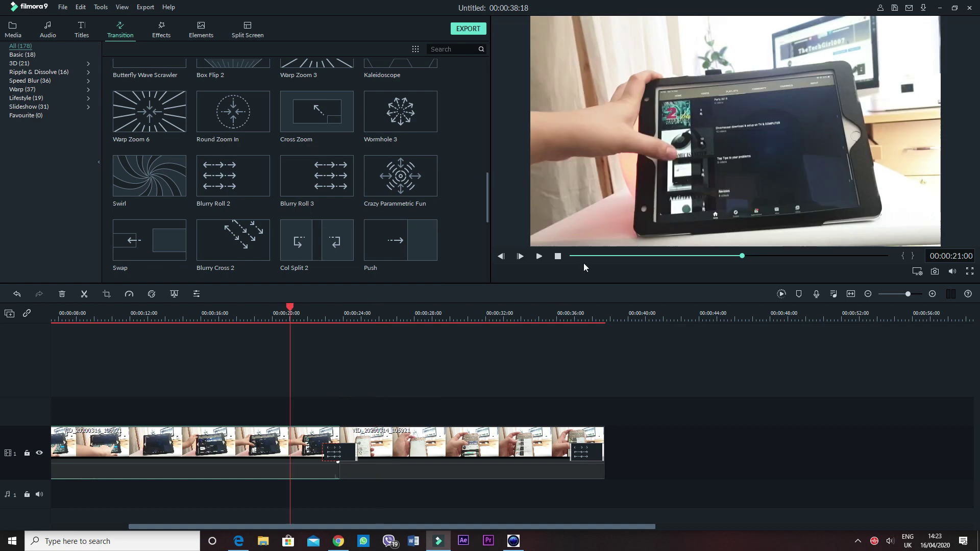
click(539, 256)
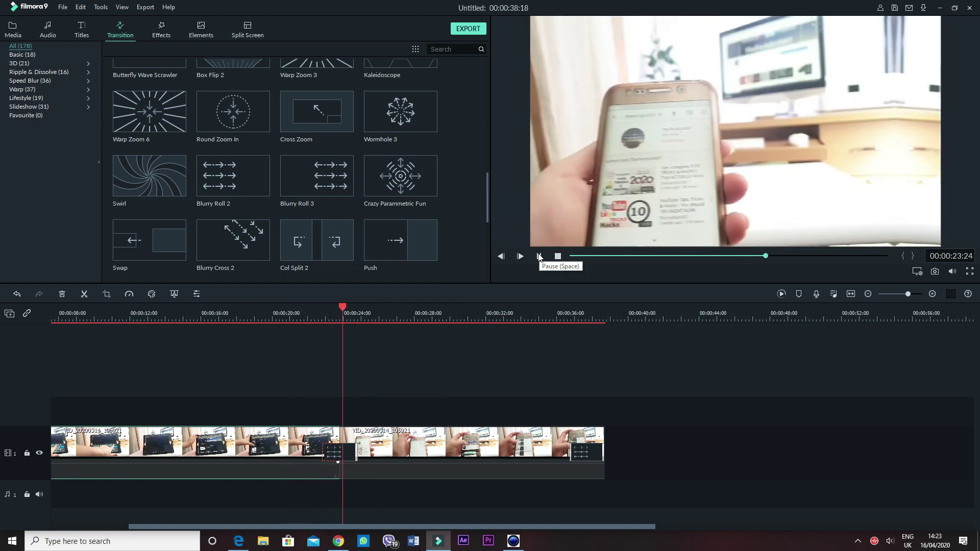
click(539, 255)
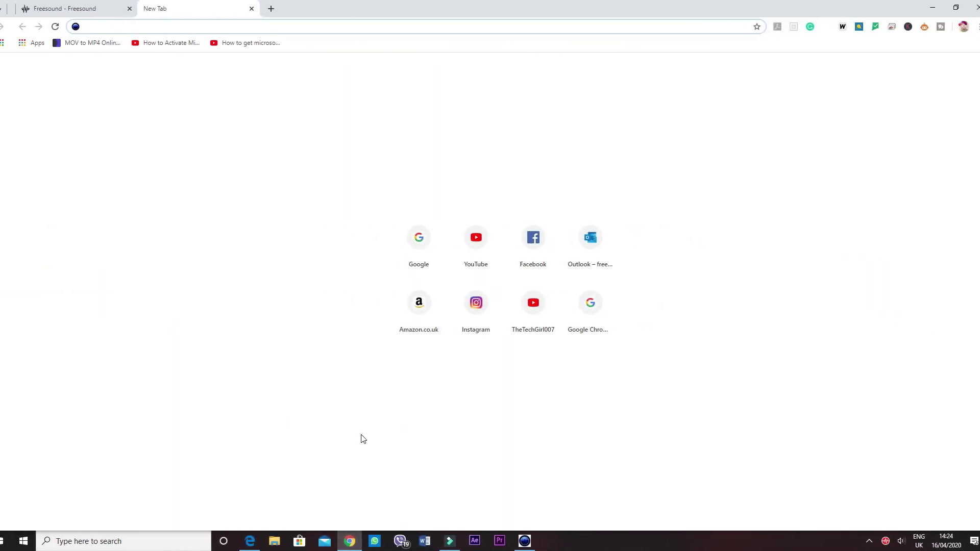
Paste 'free sound' into the Google search box and run the search.
click(400, 249)
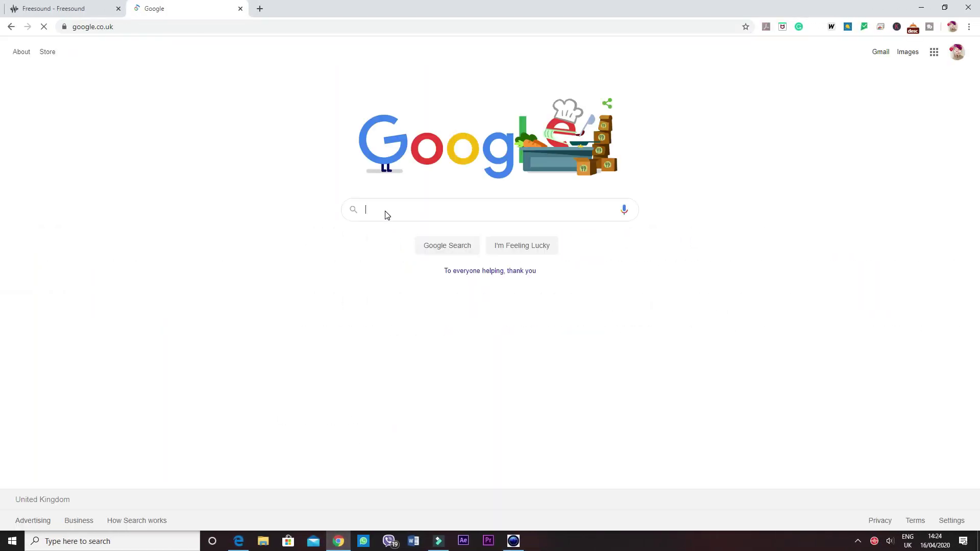
right_click(386, 209)
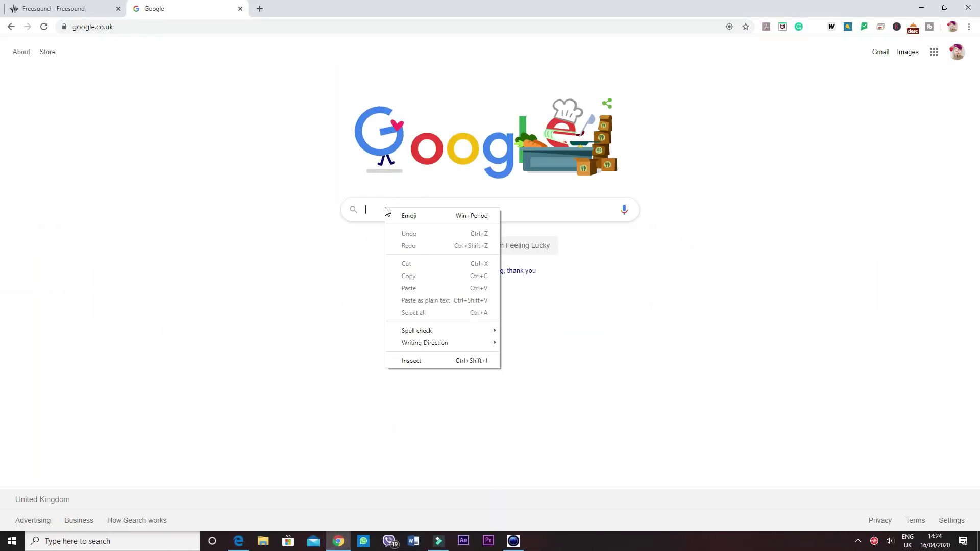
click(408, 288)
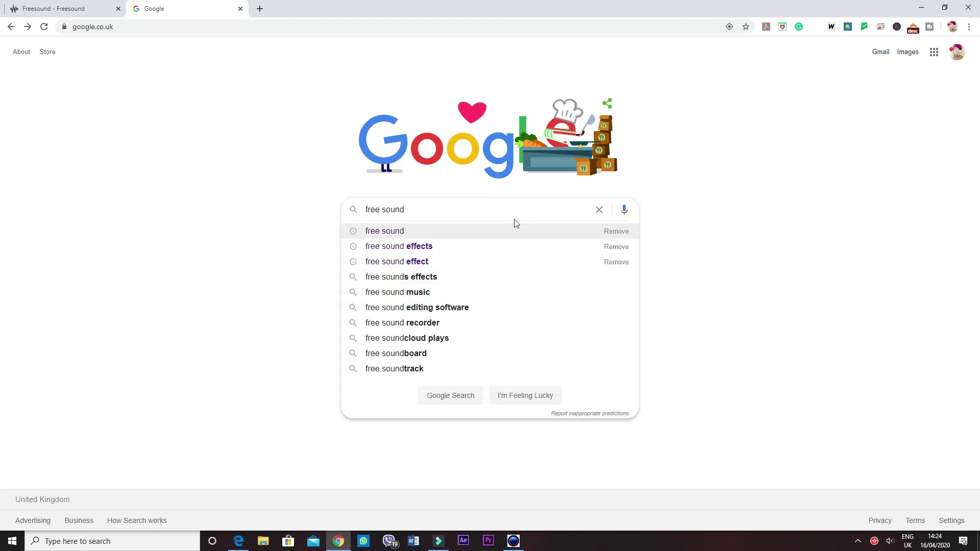
click(510, 231)
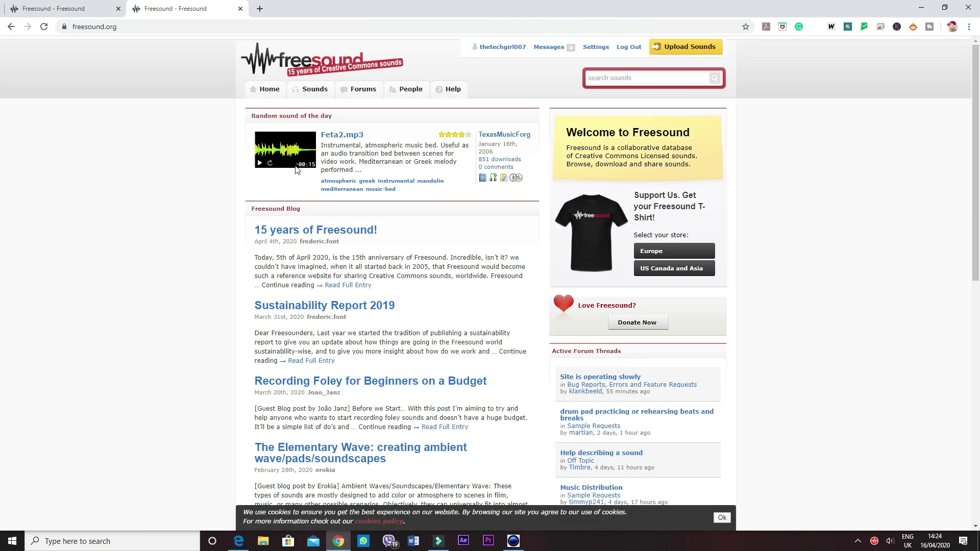
Search Freesound for 'whoosh' and open the top Whoosh result's page.
scroll(353, 336, down, 15)
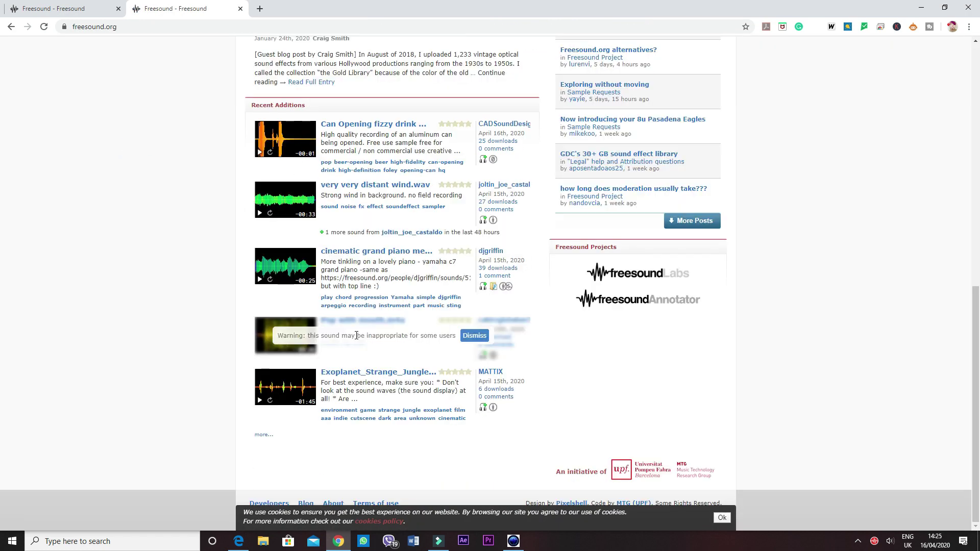
scroll(356, 336, up, 6)
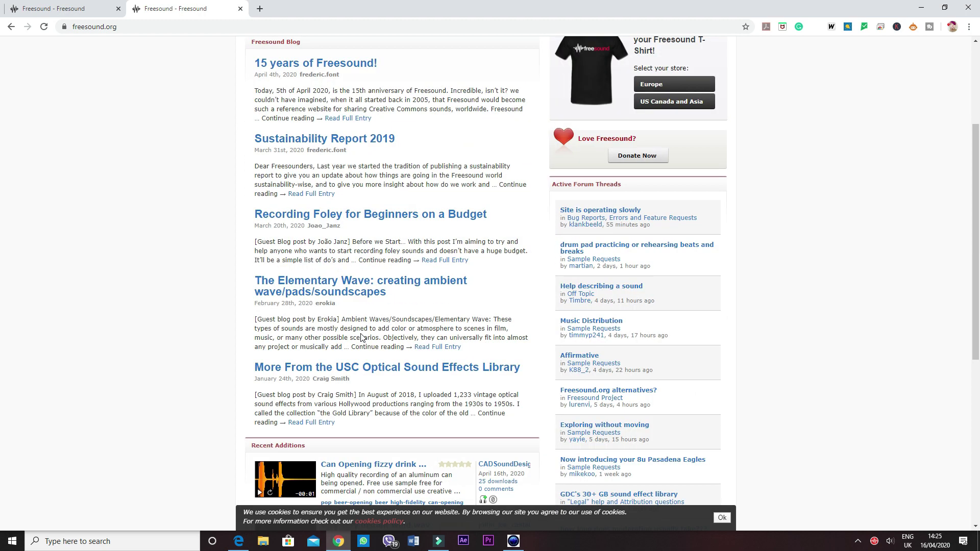
scroll(362, 337, up, 3)
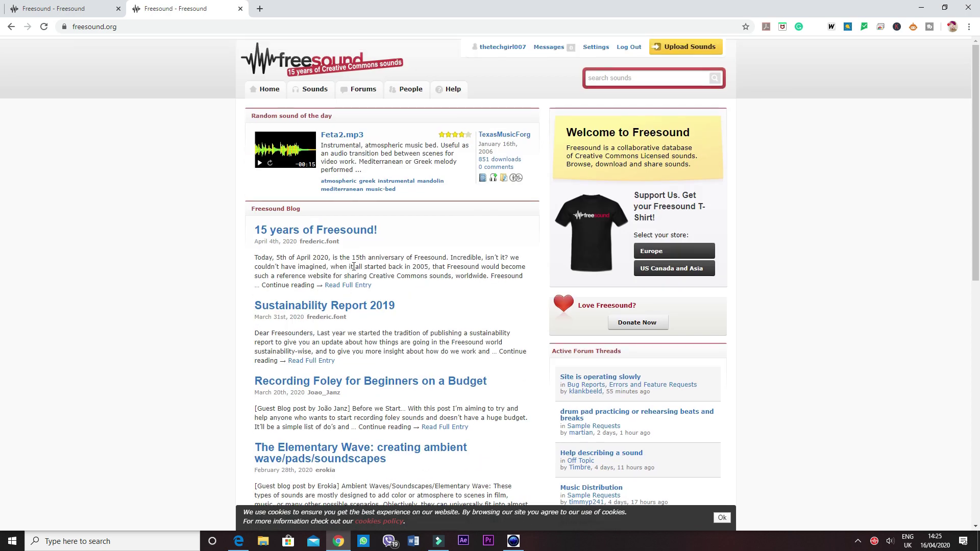
click(674, 79)
text(whoosh)
key(Return)
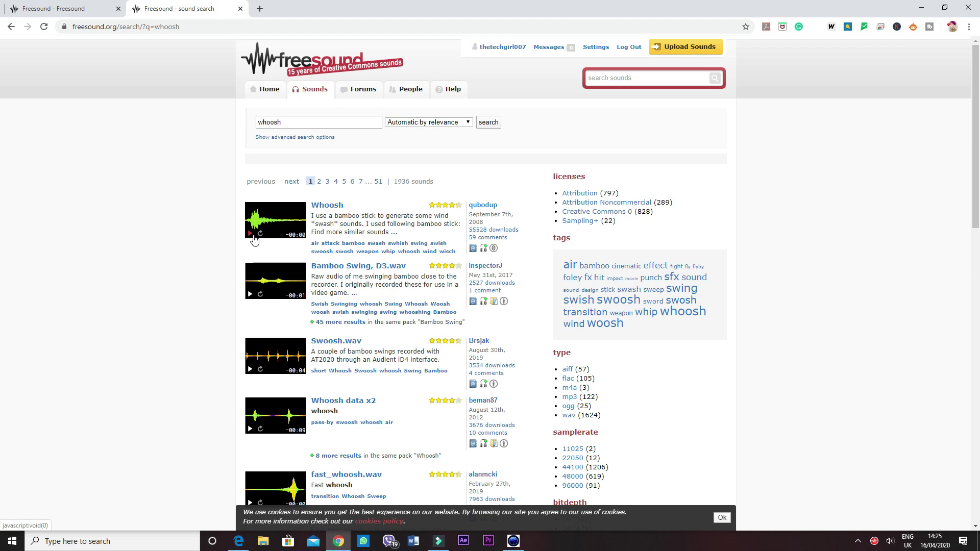
click(329, 206)
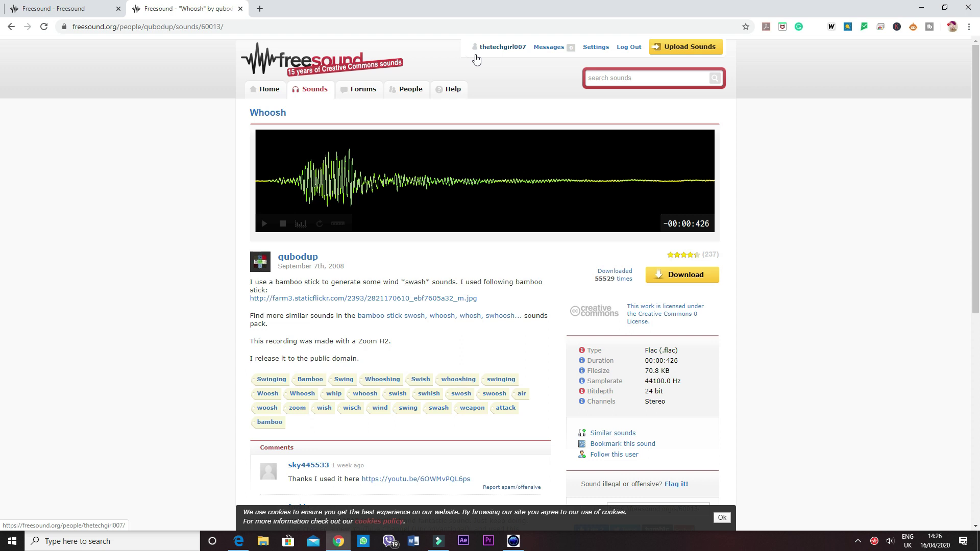
Log out of Freesound, open Register, and focus the Email and Password fields.
click(629, 47)
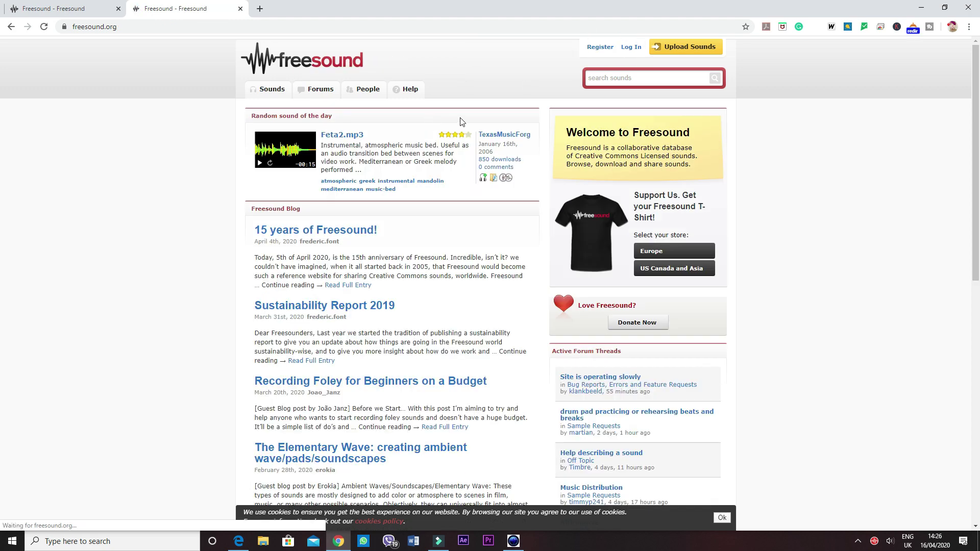
click(600, 47)
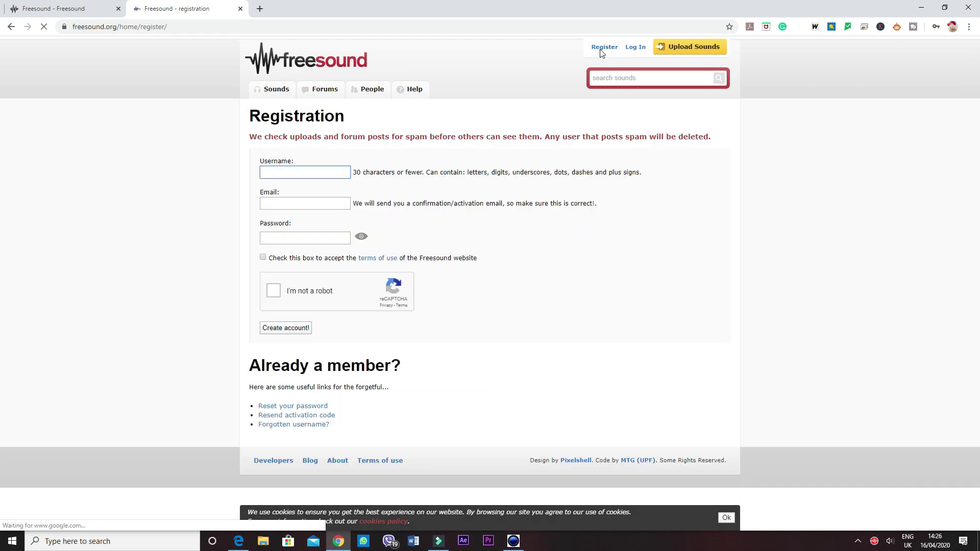
click(313, 203)
click(291, 242)
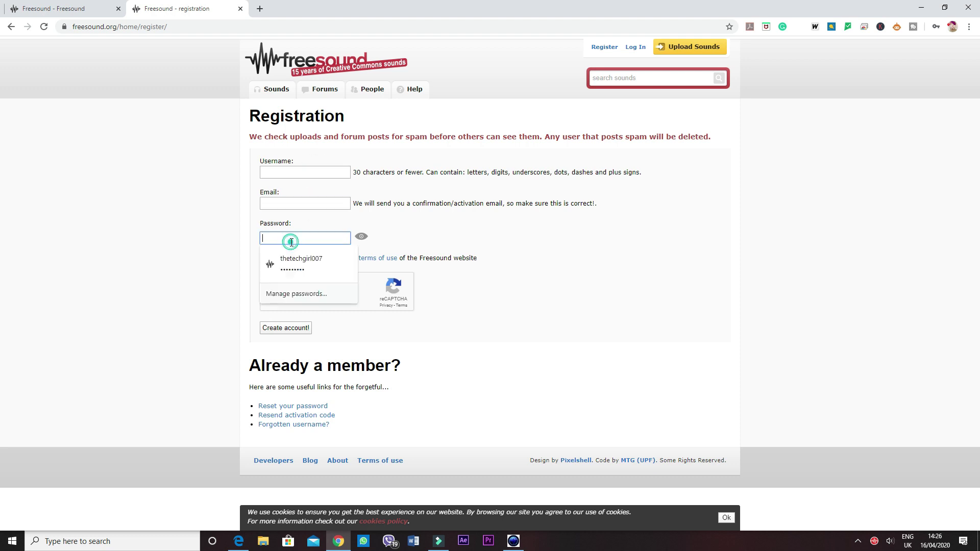
click(562, 316)
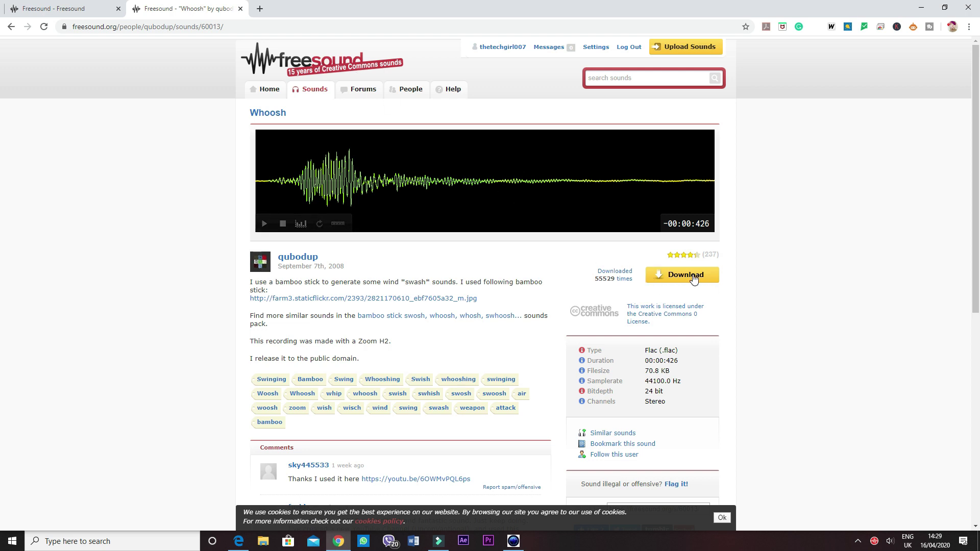
Download the Whoosh sound file and reveal it with Show in folder.
click(678, 278)
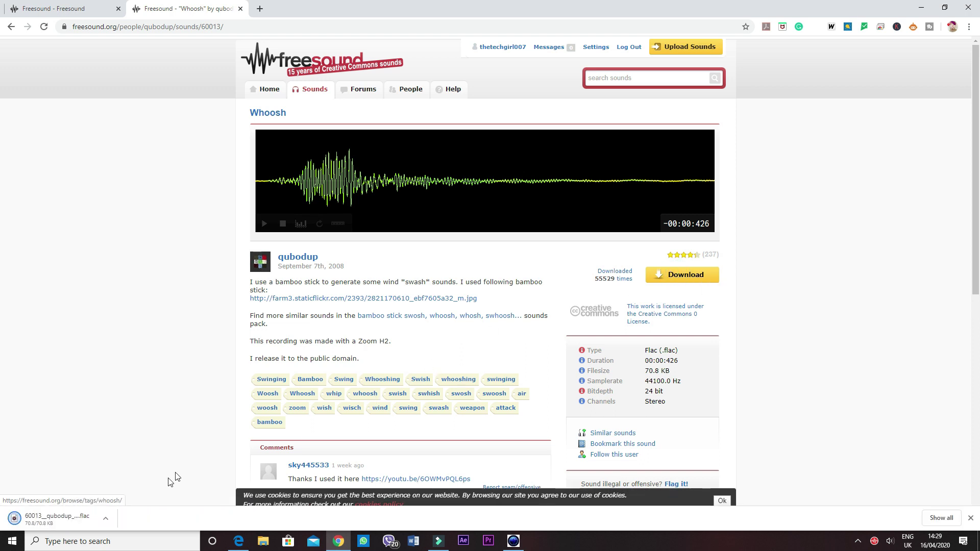
click(107, 517)
click(147, 482)
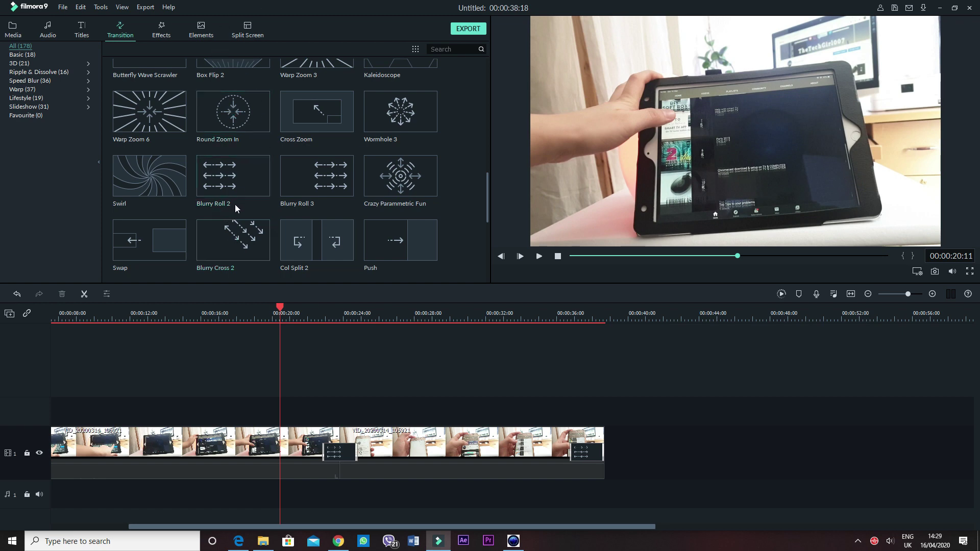
Import the 60013__qubodup__whoosh sound from Downloads into the project media library.
click(13, 32)
double_click(270, 170)
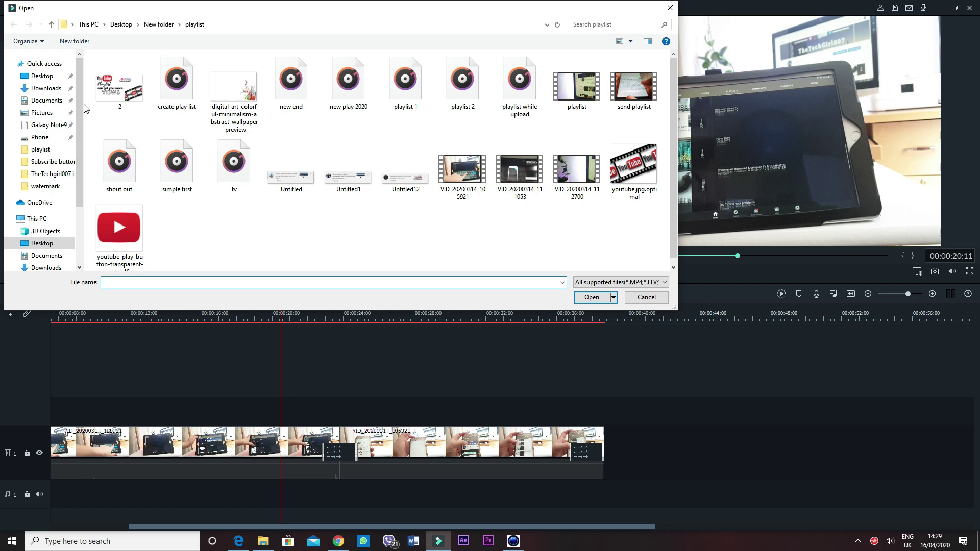
click(15, 96)
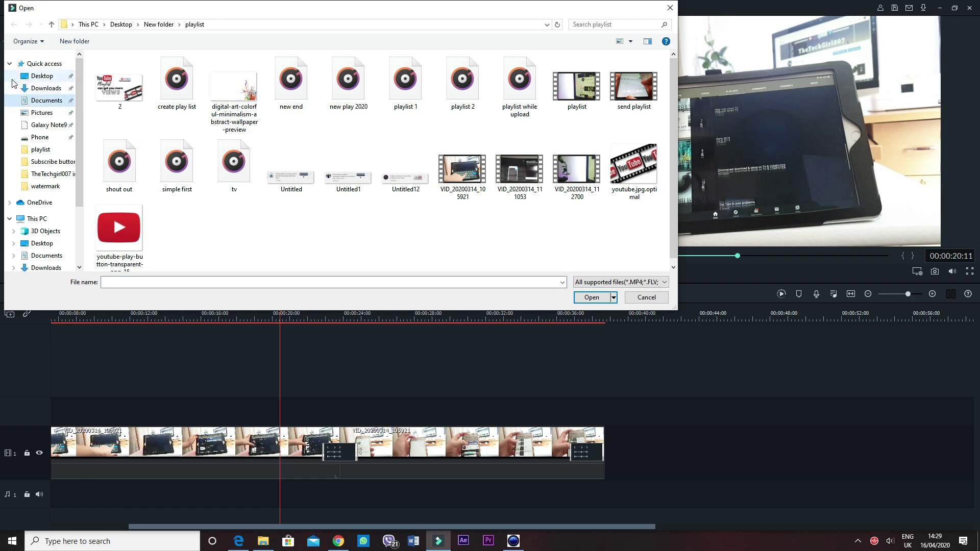
click(43, 89)
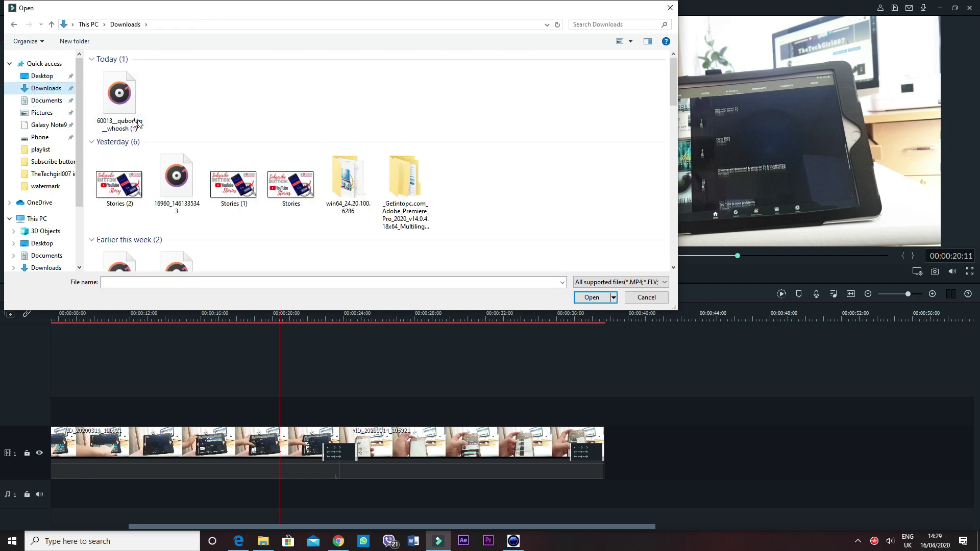
double_click(108, 125)
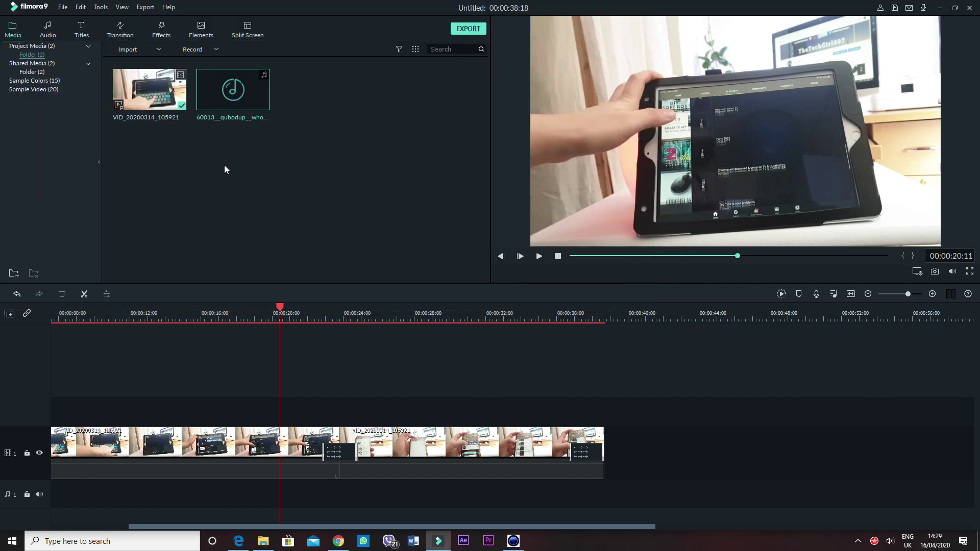
mouse_move(230, 88)
Zoom the timeline in and add the whoosh sound at the transition's start, with the playhead ending at 00:00:22:14.
key(ctrl+equal)
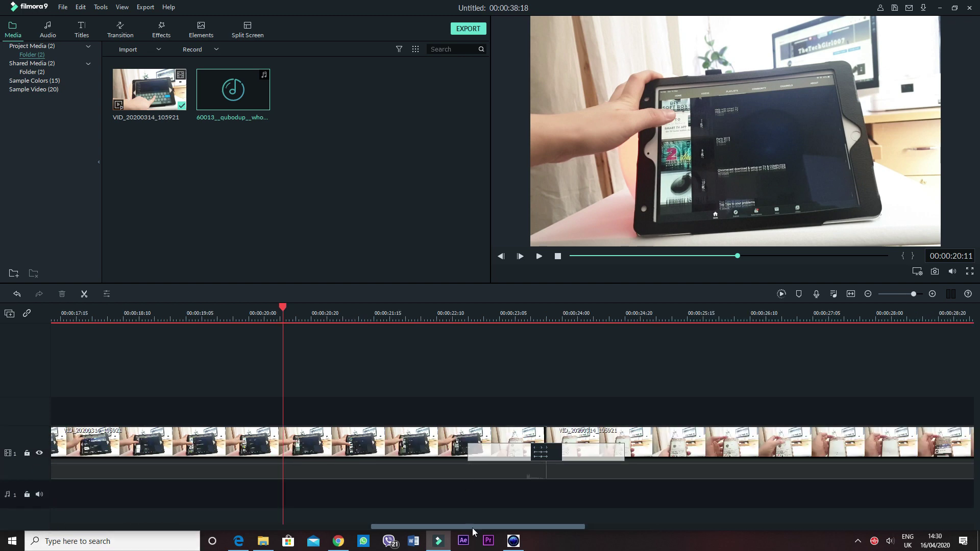
drag(472, 525, 512, 519)
click(280, 311)
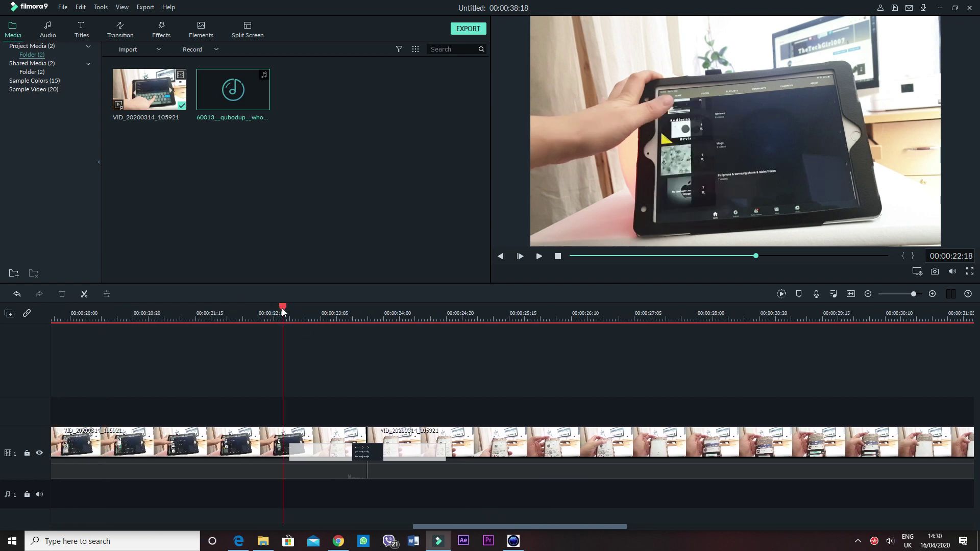
drag(281, 307, 290, 308)
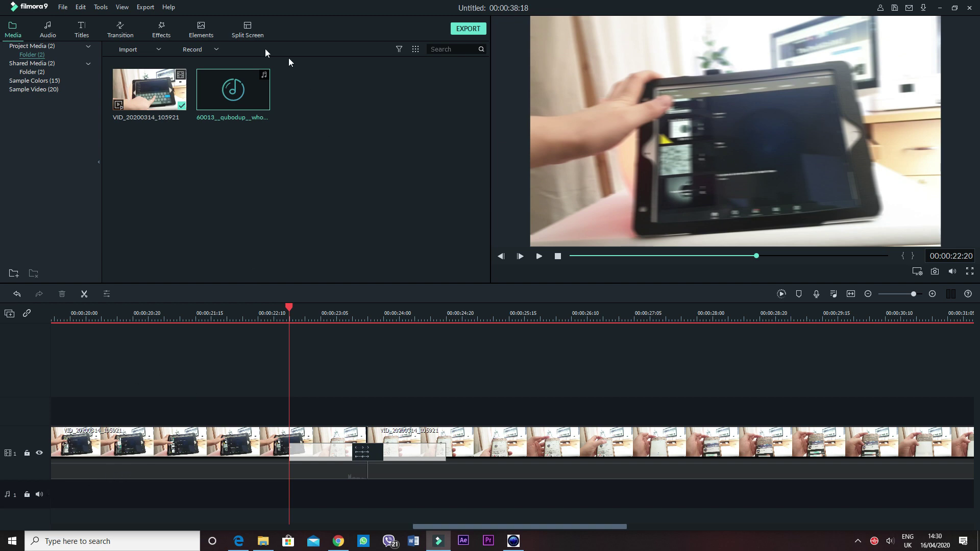
click(233, 90)
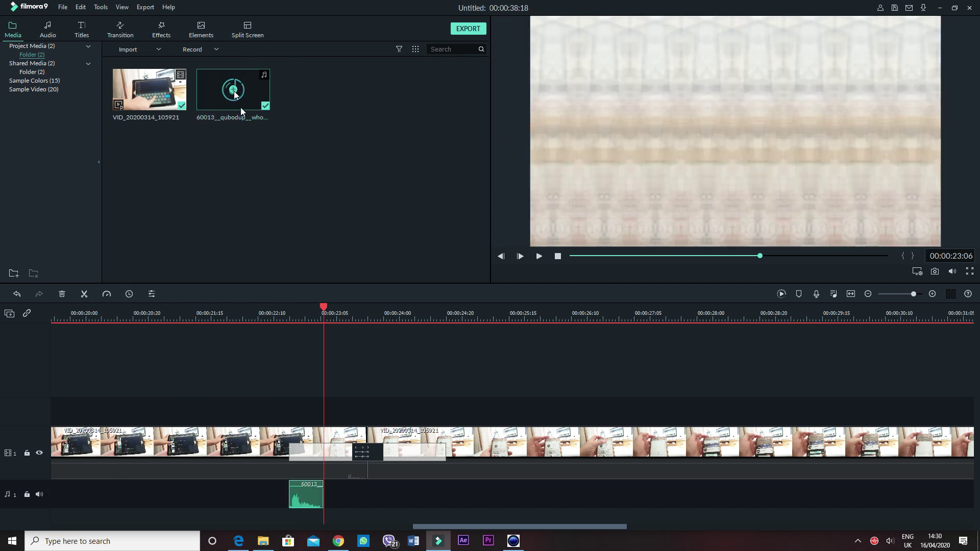
click(301, 504)
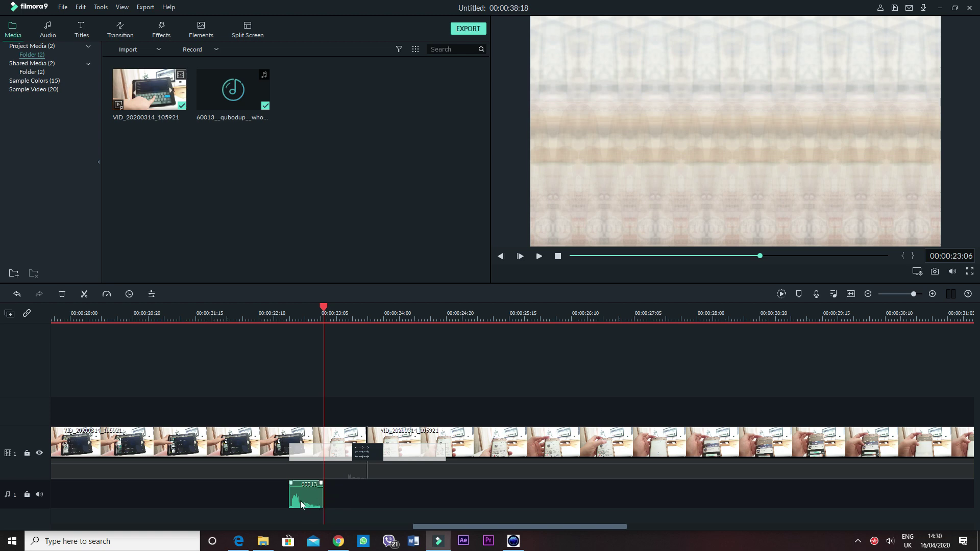
click(271, 312)
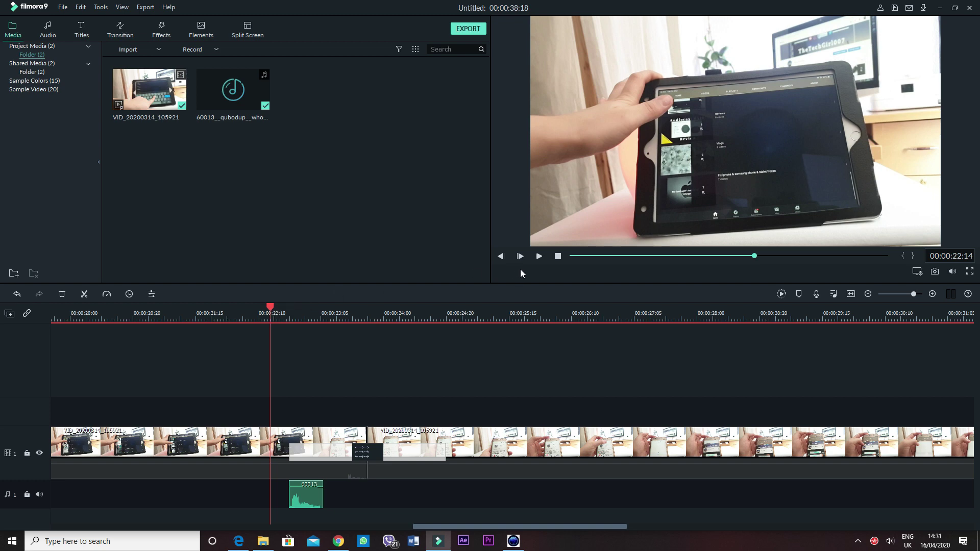
click(540, 256)
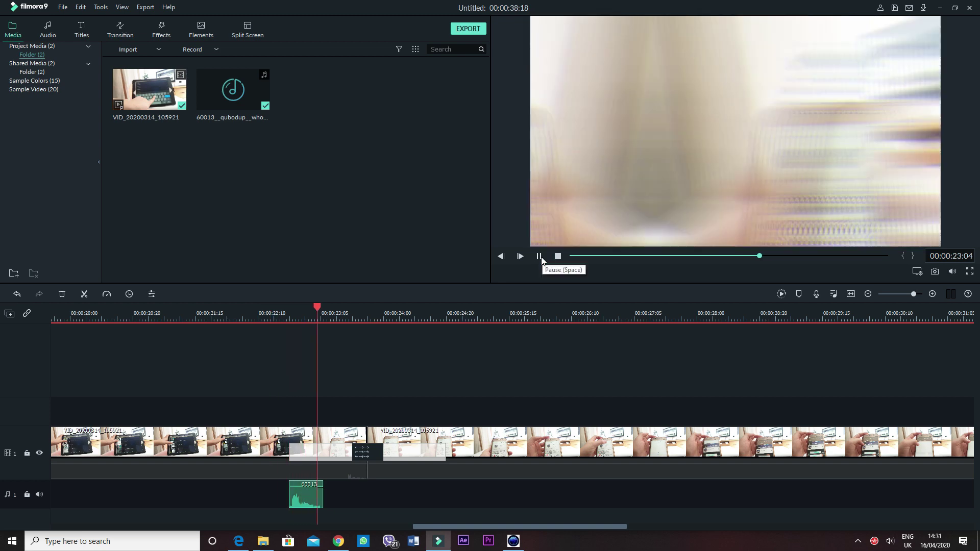
click(539, 256)
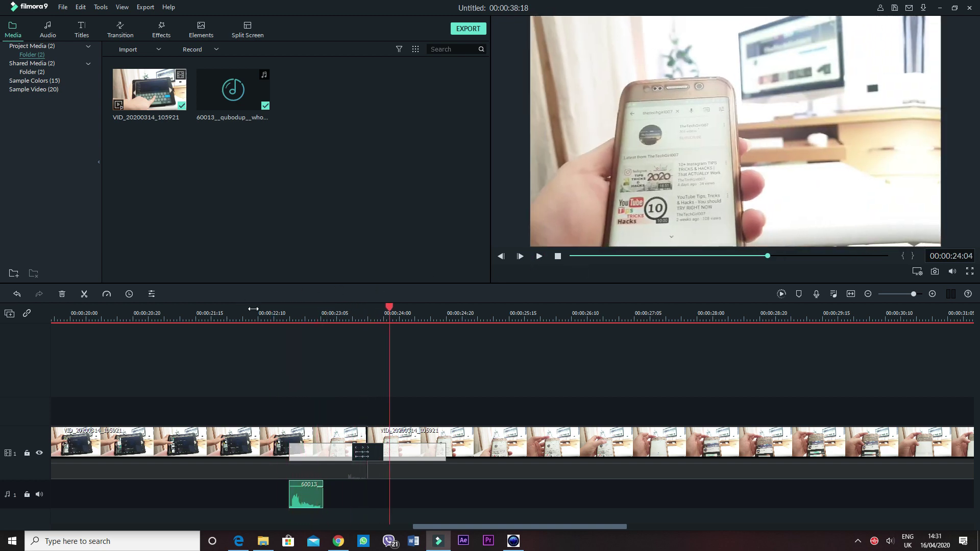
click(273, 316)
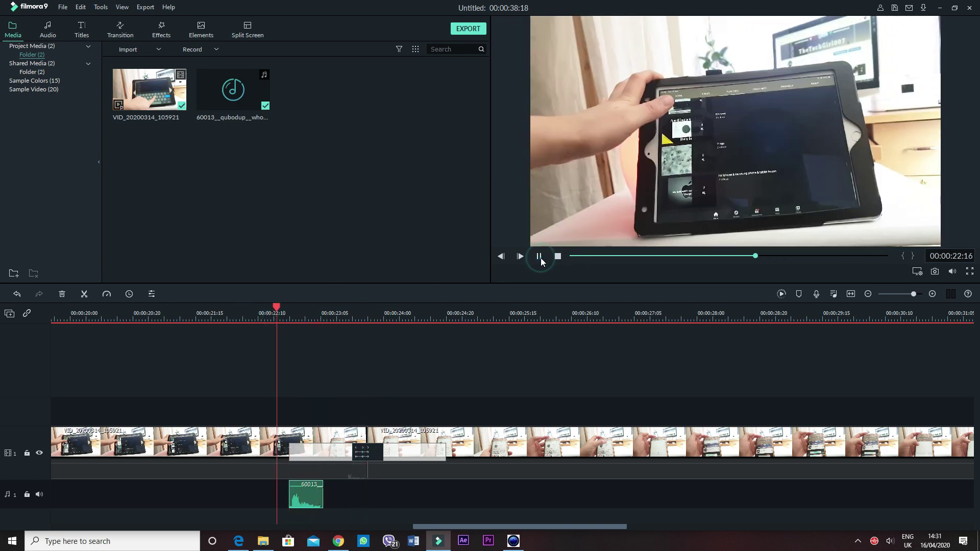
click(539, 256)
click(276, 313)
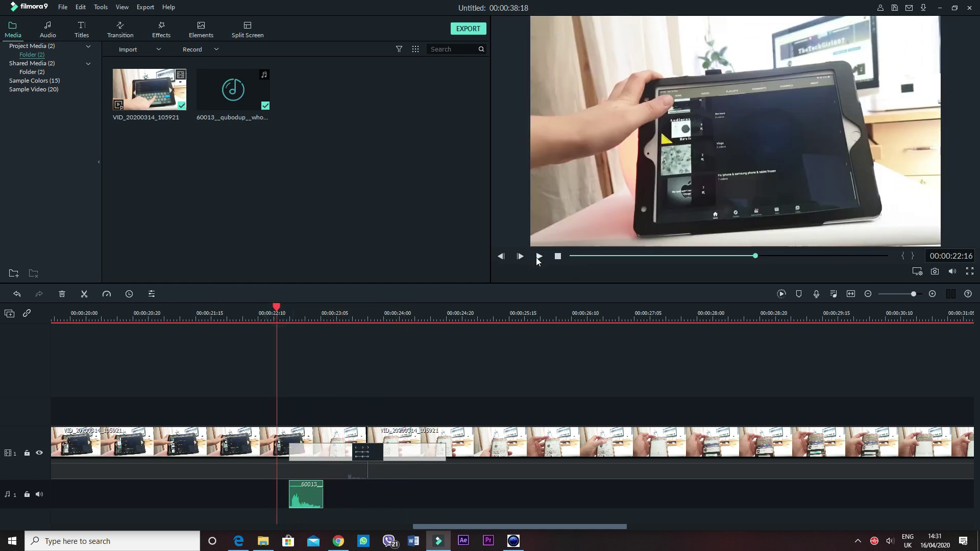
click(538, 256)
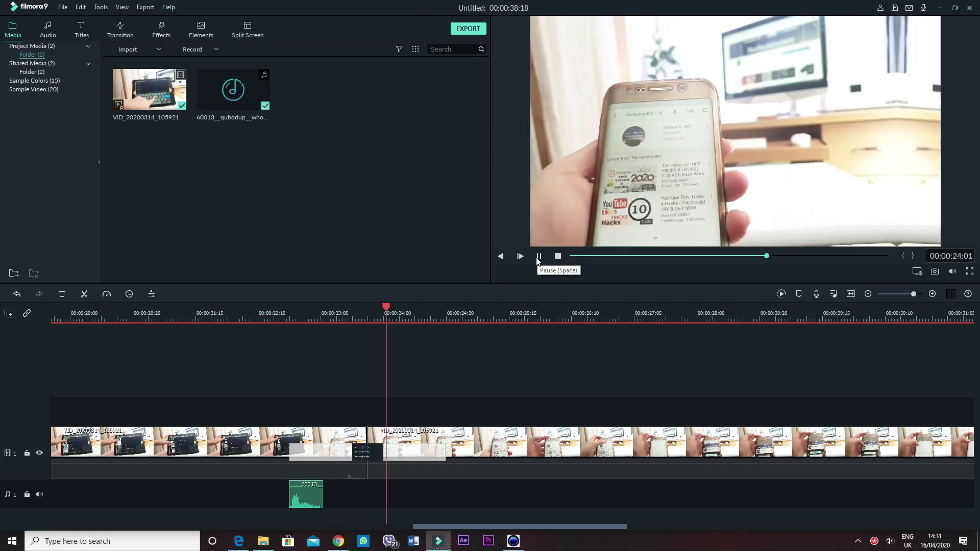
click(538, 256)
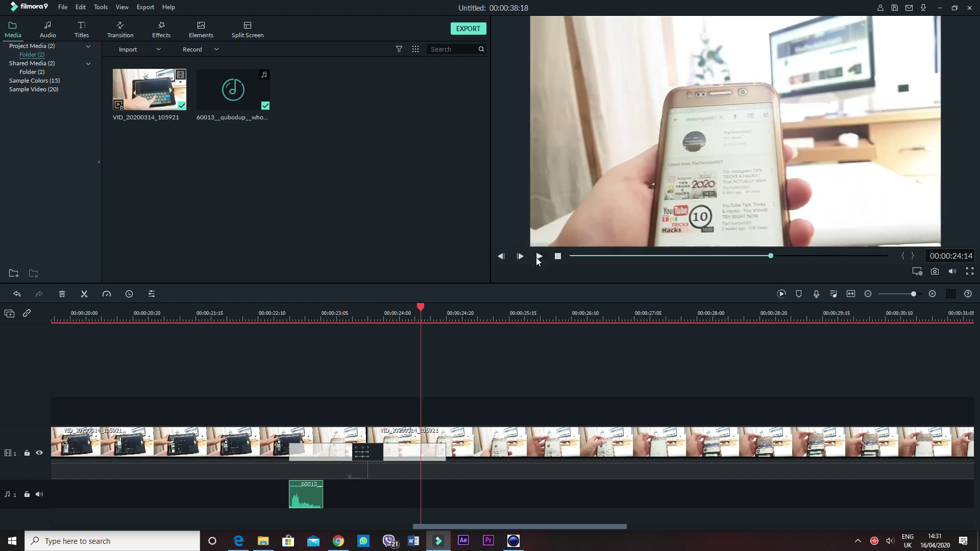
click(255, 313)
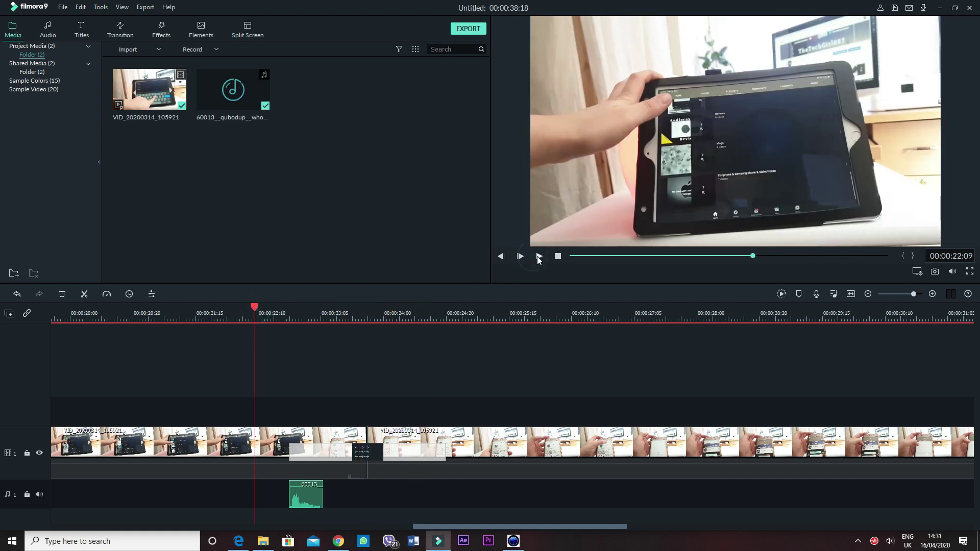
click(537, 257)
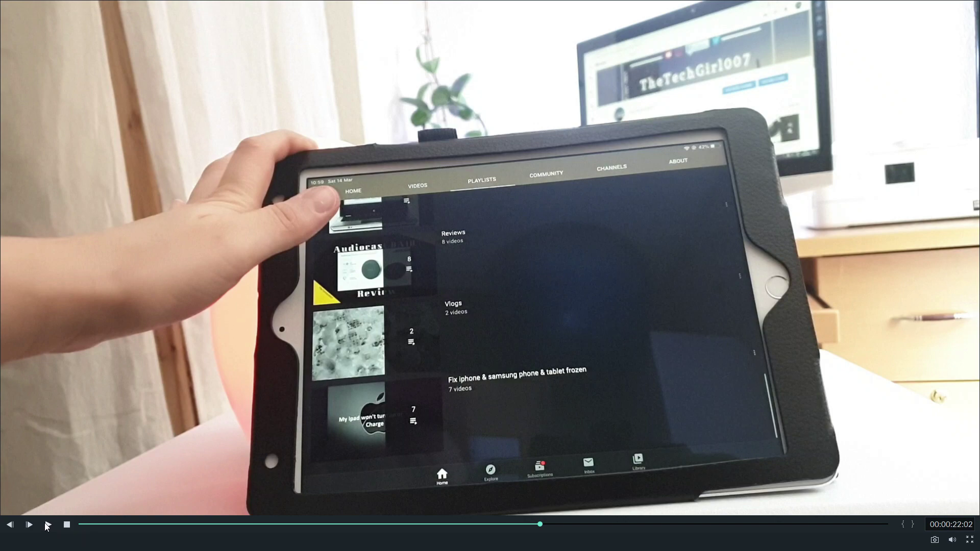
click(48, 526)
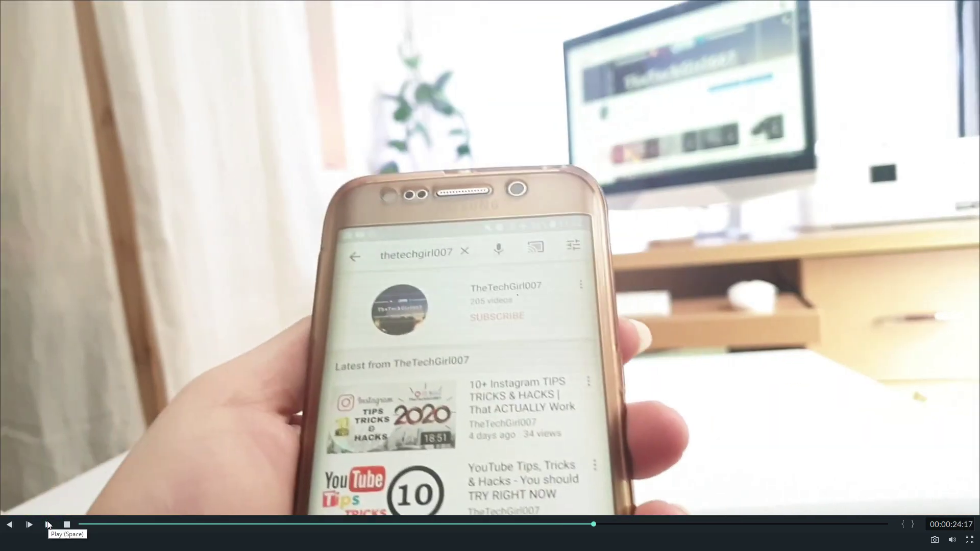
key(Escape)
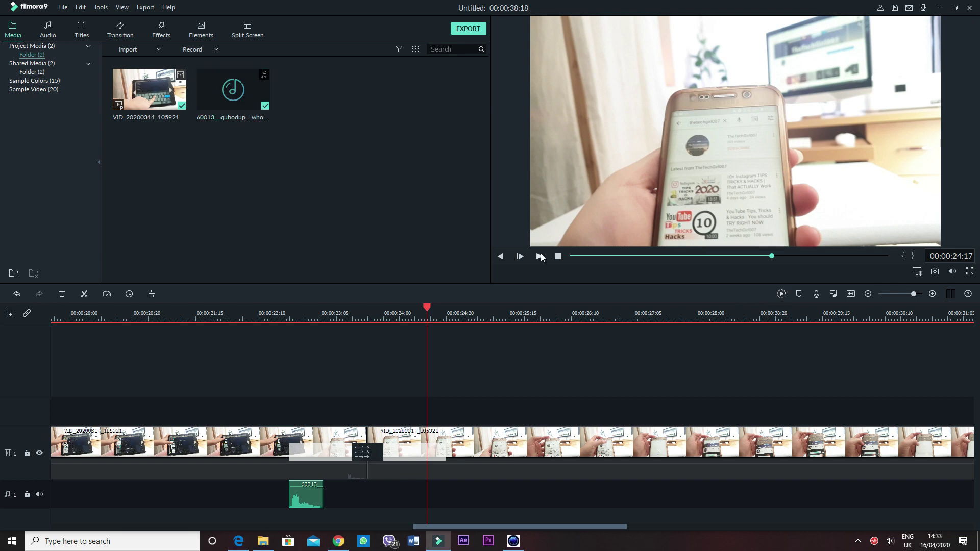
Render the timeline preview and play the transition from 00:00:22:10 to 00:00:24:03.
click(781, 294)
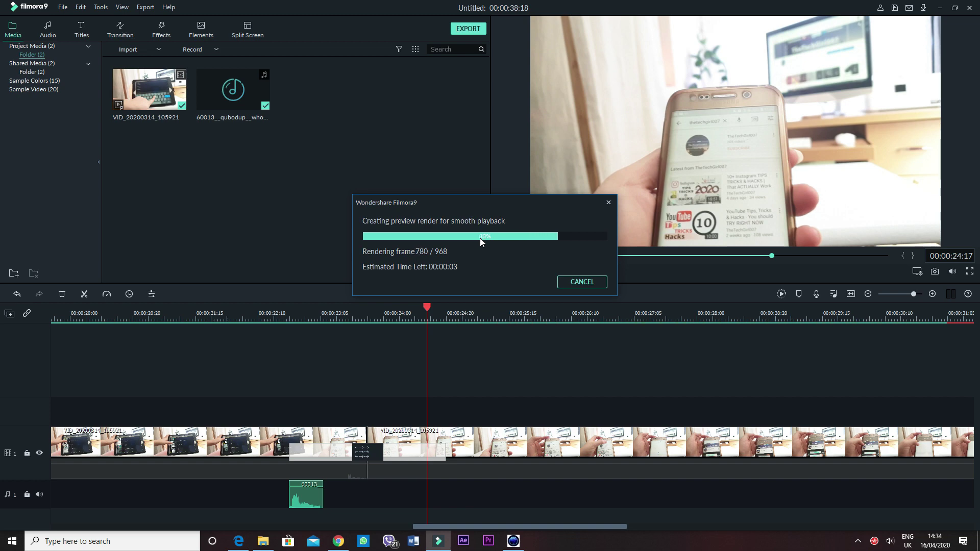
click(258, 308)
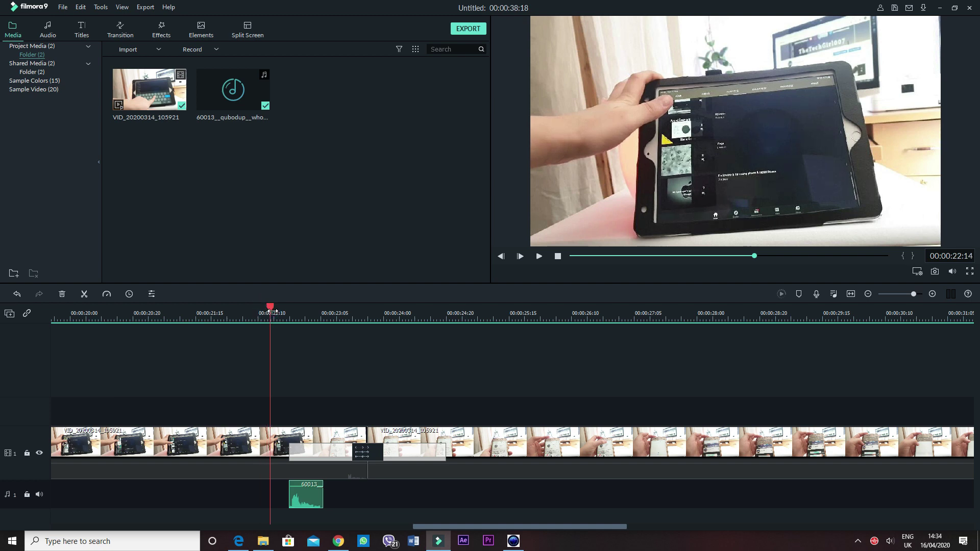
click(539, 257)
click(539, 256)
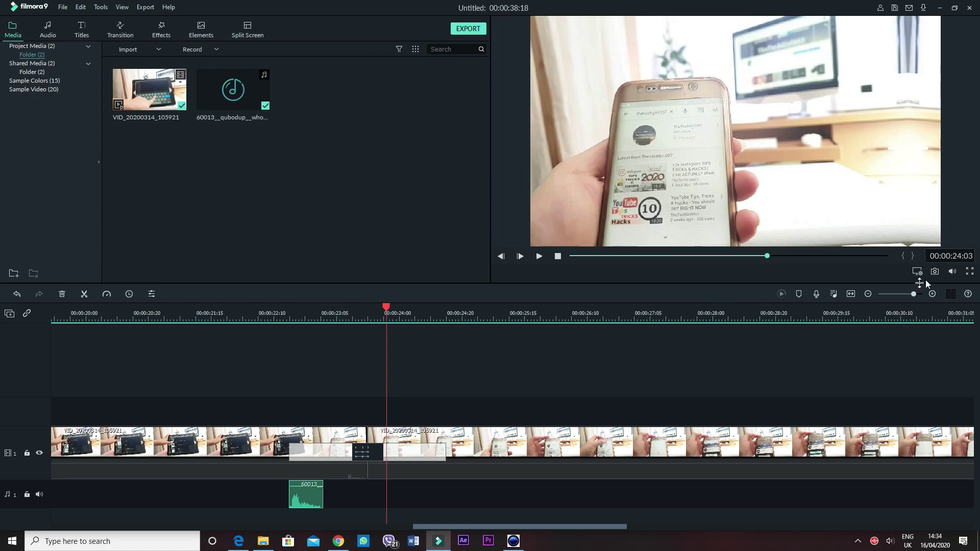
Review the transition in full-screen preview, then return to the editor.
click(971, 272)
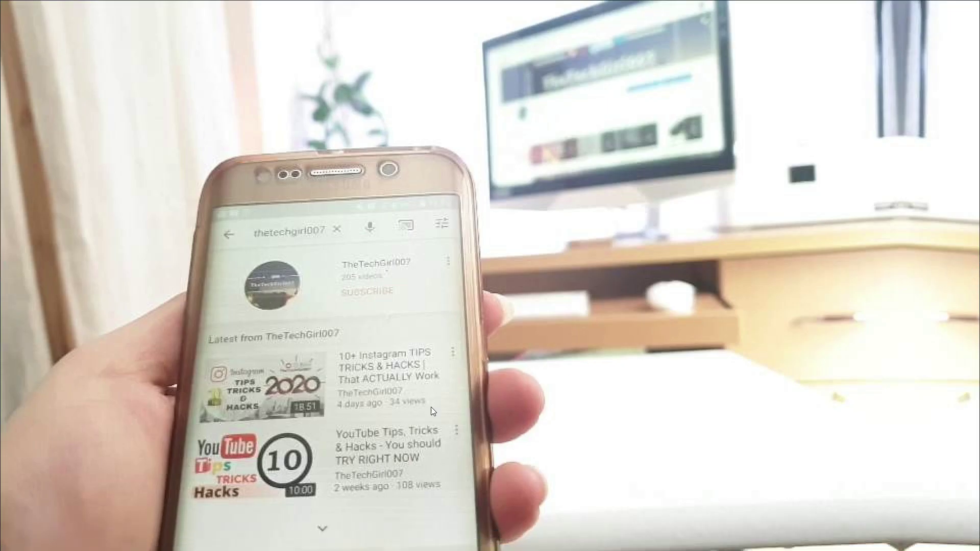
mouse_move(47, 529)
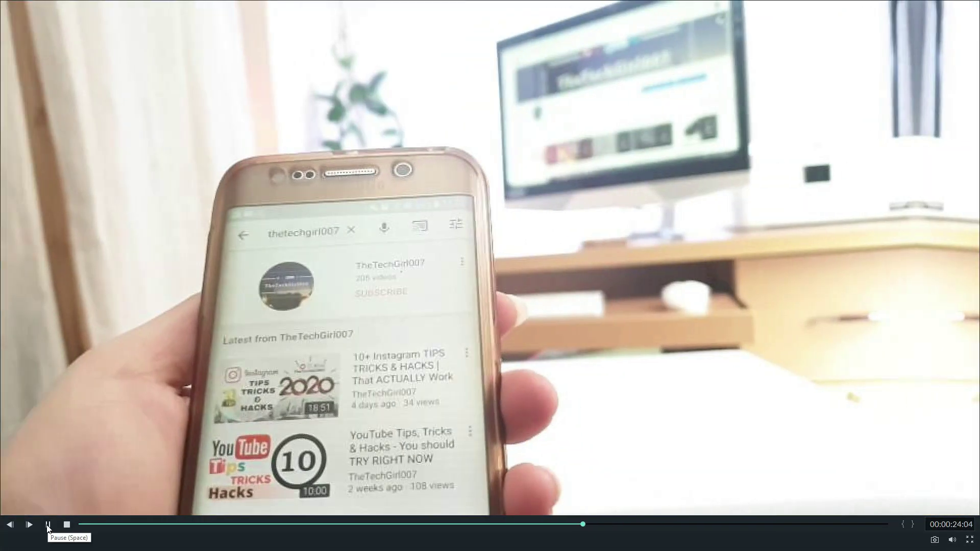
click(47, 525)
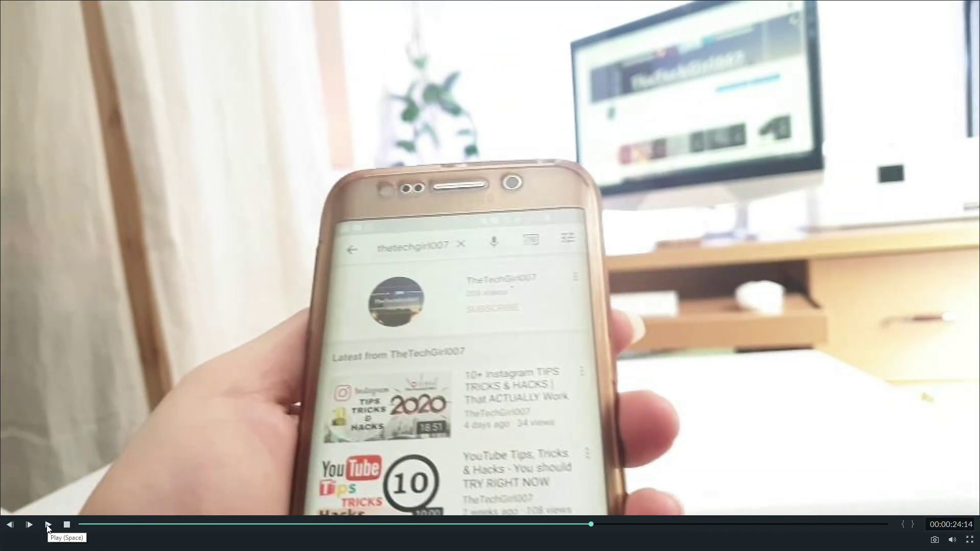
click(48, 525)
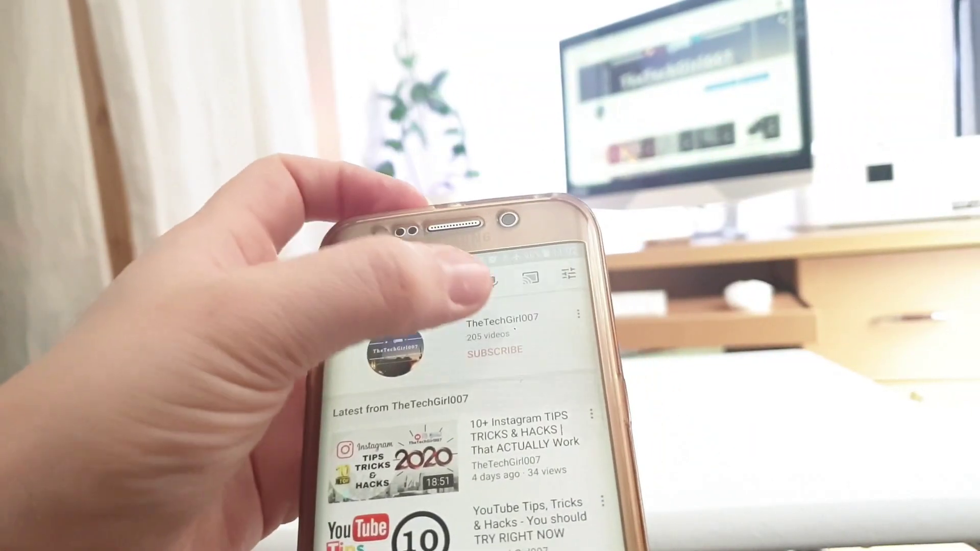
click(46, 526)
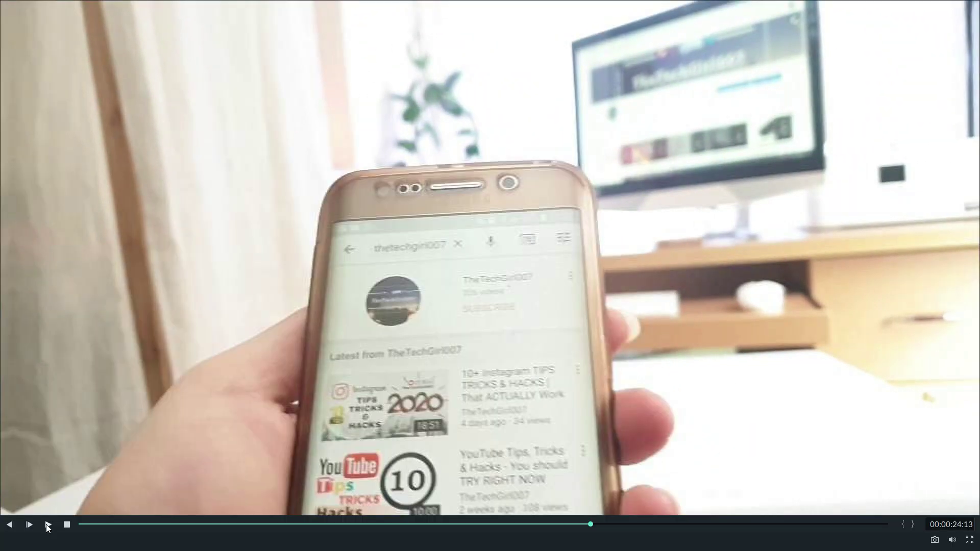
key(Escape)
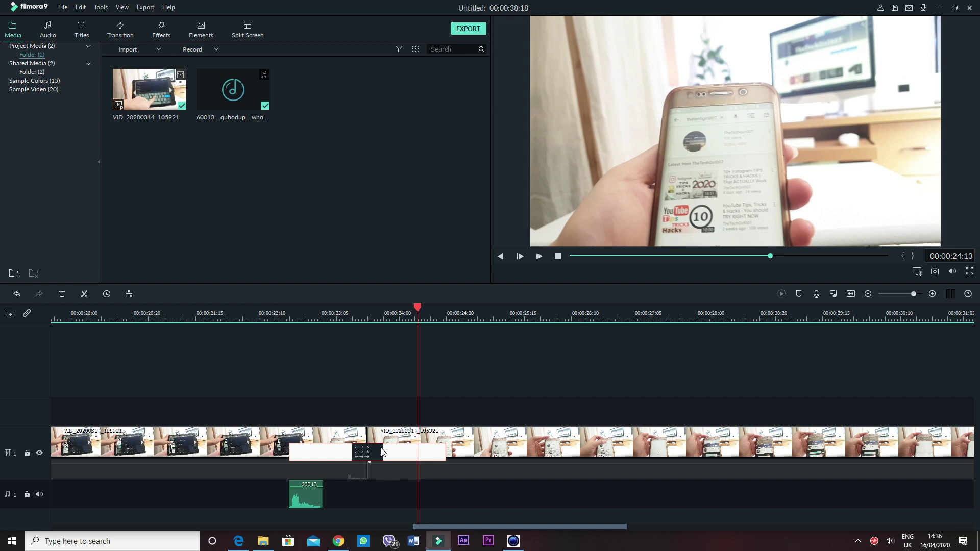
Shift the transition later, move the 60013 sound earlier, and play back from 00:00:23:14.
drag(347, 458, 393, 456)
click(317, 312)
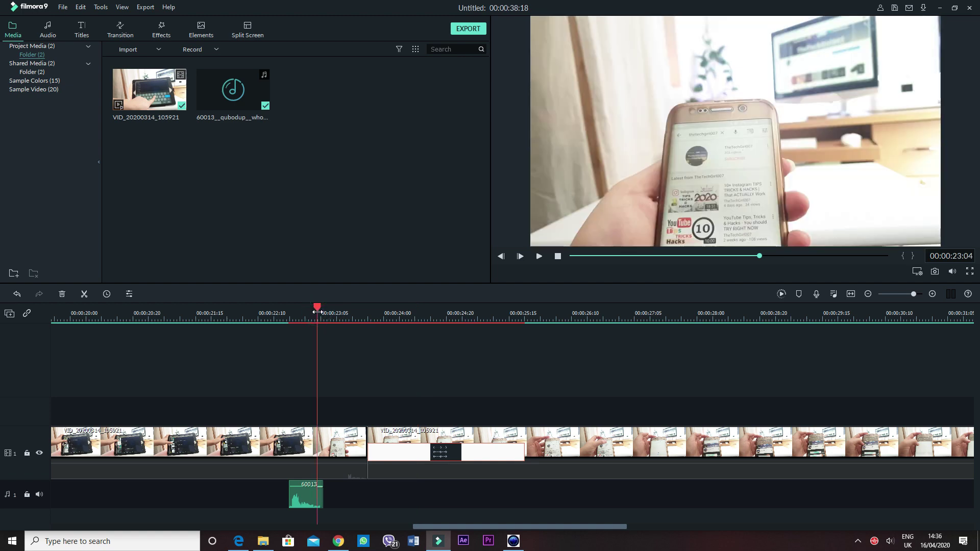
drag(298, 503, 262, 499)
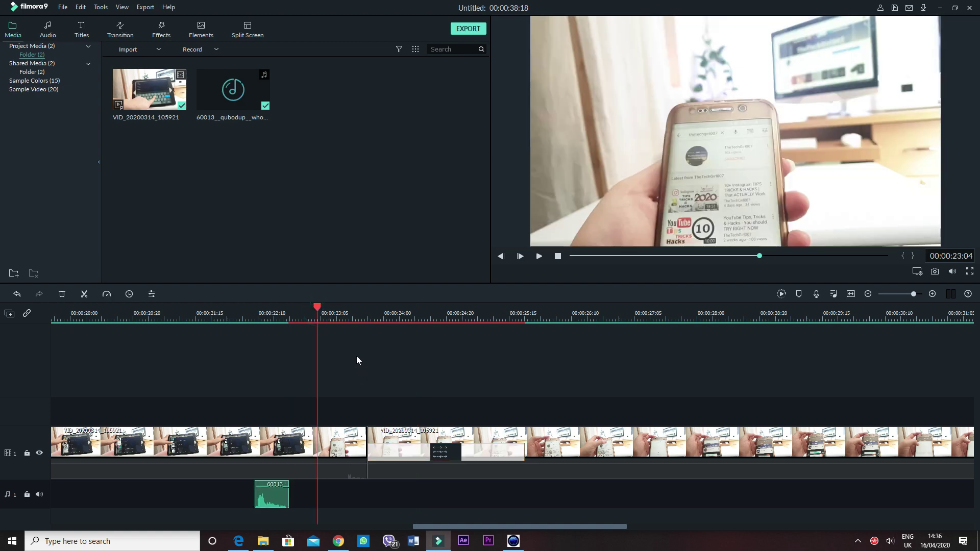
click(349, 310)
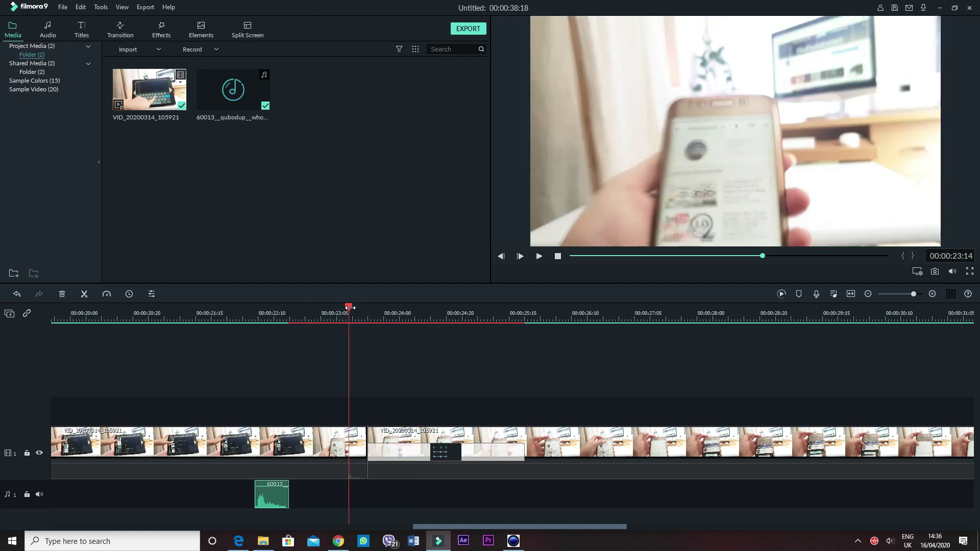
click(539, 257)
click(539, 257)
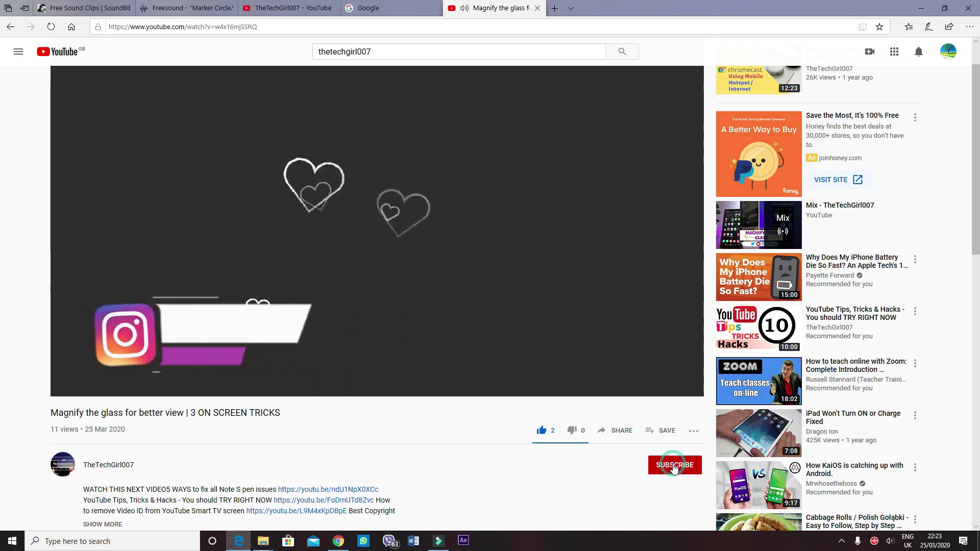
Subscribe to the channel with all notifications and like the video.
click(683, 465)
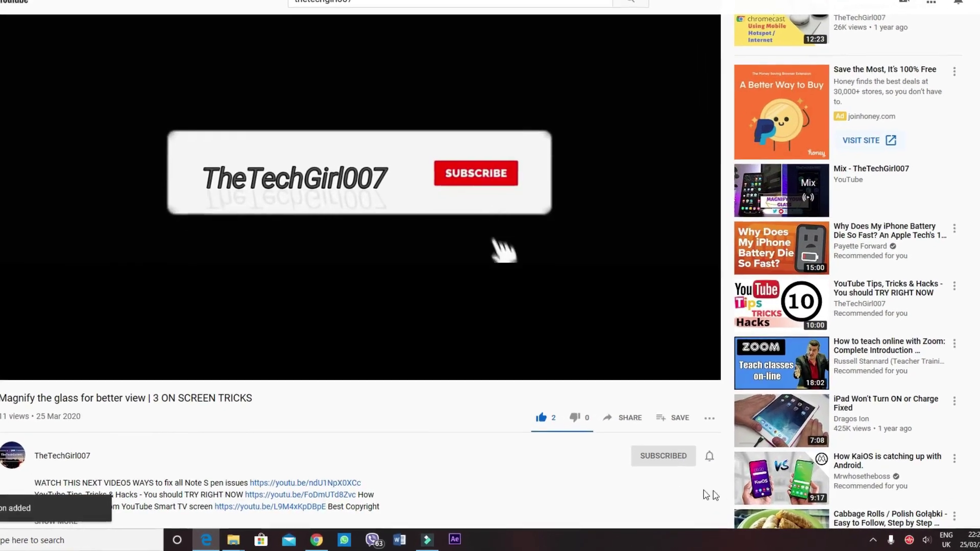
click(704, 462)
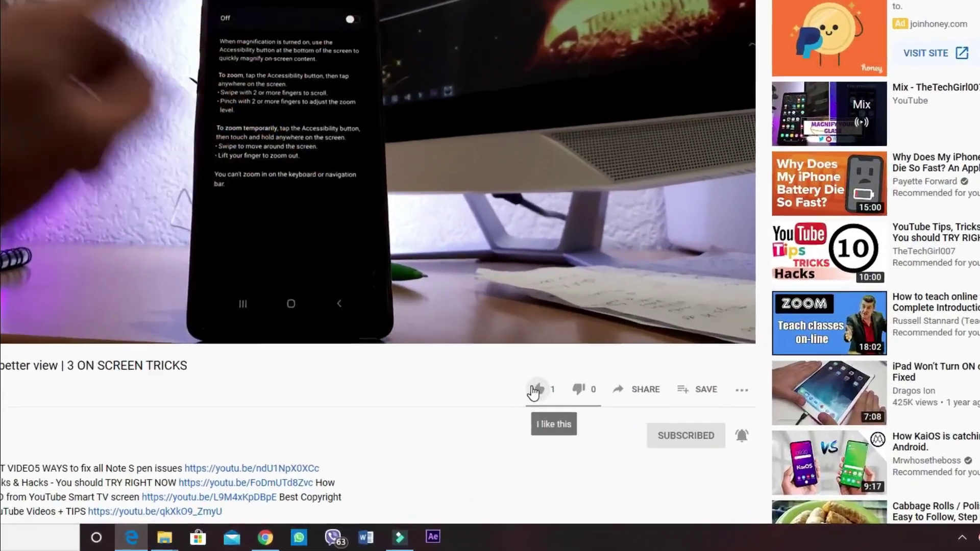
click(533, 392)
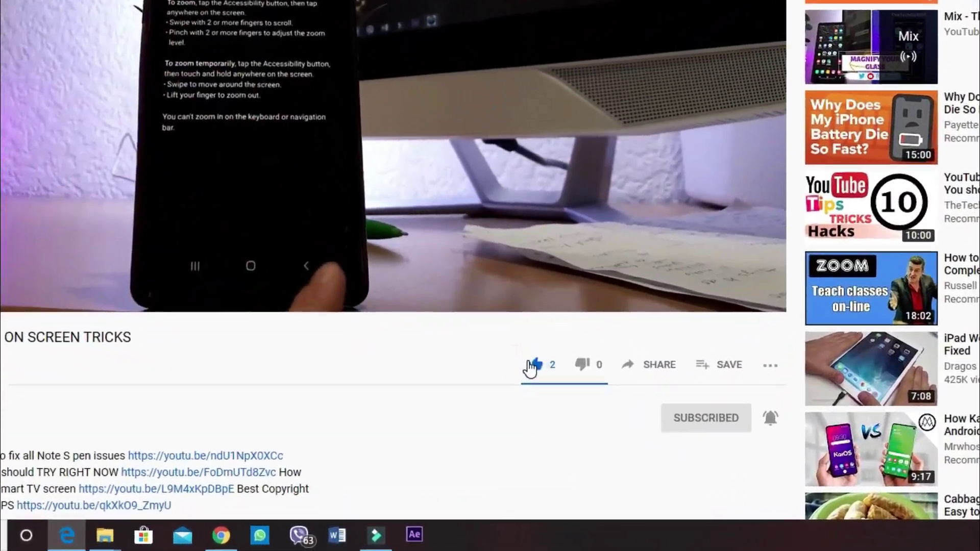
click(642, 392)
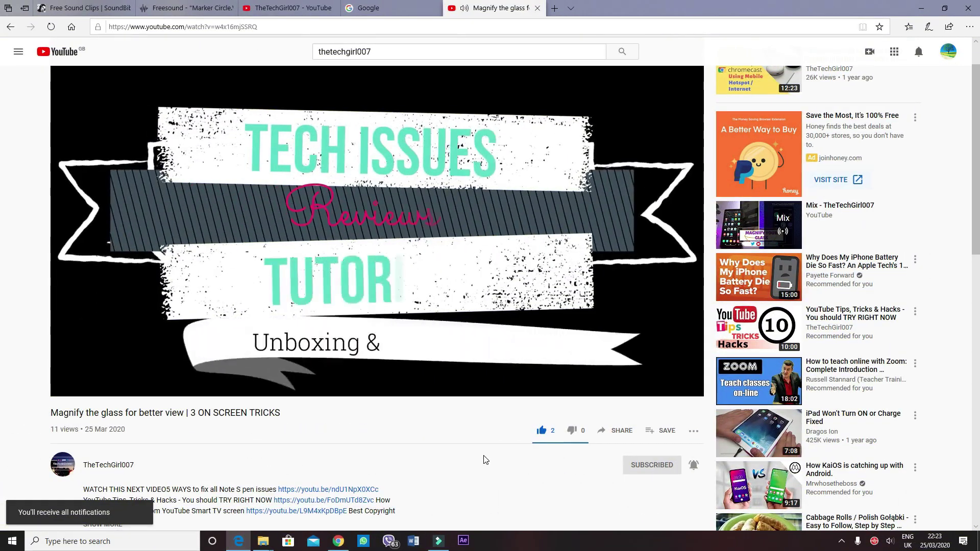
Expand the video's full description.
scroll(485, 460, down, 2)
scroll(485, 460, down, 2)
click(103, 329)
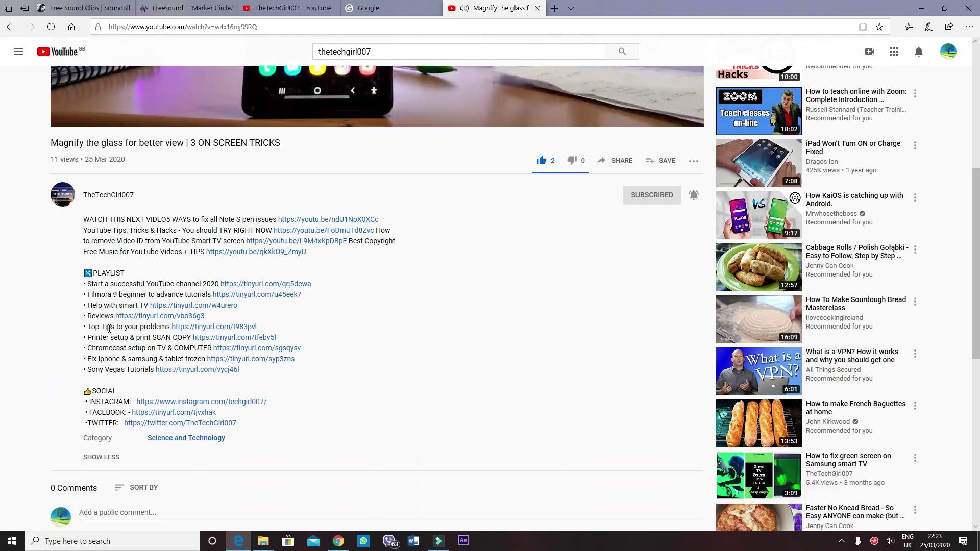